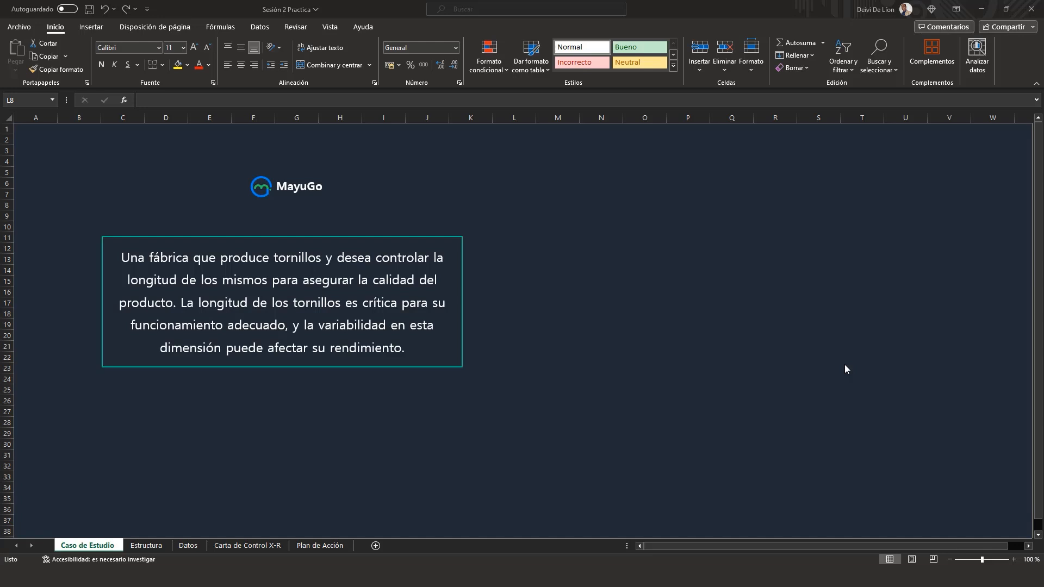
Step: Left-align the case study paragraph in the text box on the Caso de Estudio sheet
{"action": "left_click", "coordinate": [127, 255]}
{"action": "left_click_drag", "start_coordinate": [127, 255], "coordinate": [397, 354]}
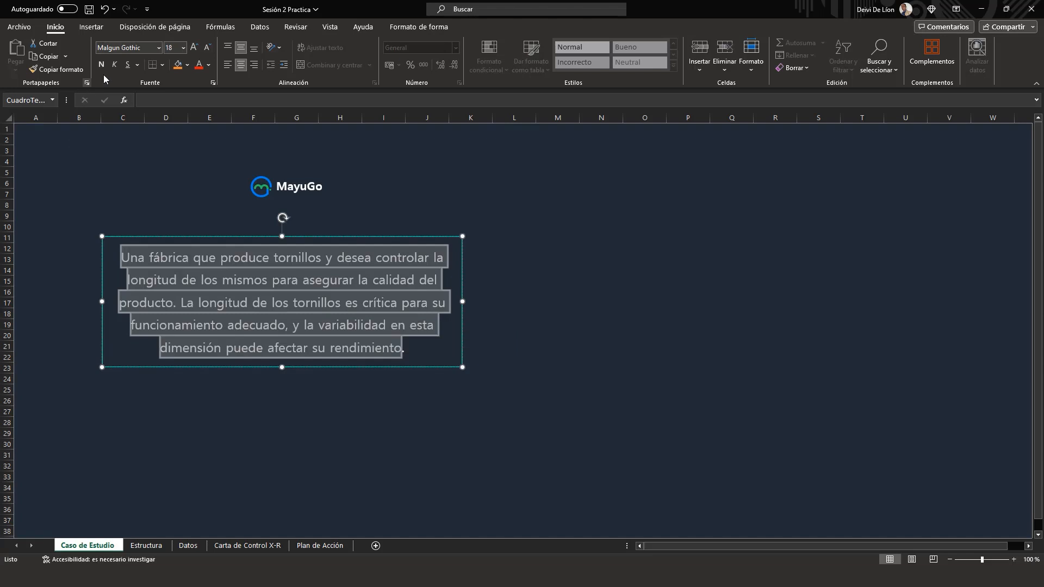
{"action": "left_click", "coordinate": [225, 66]}
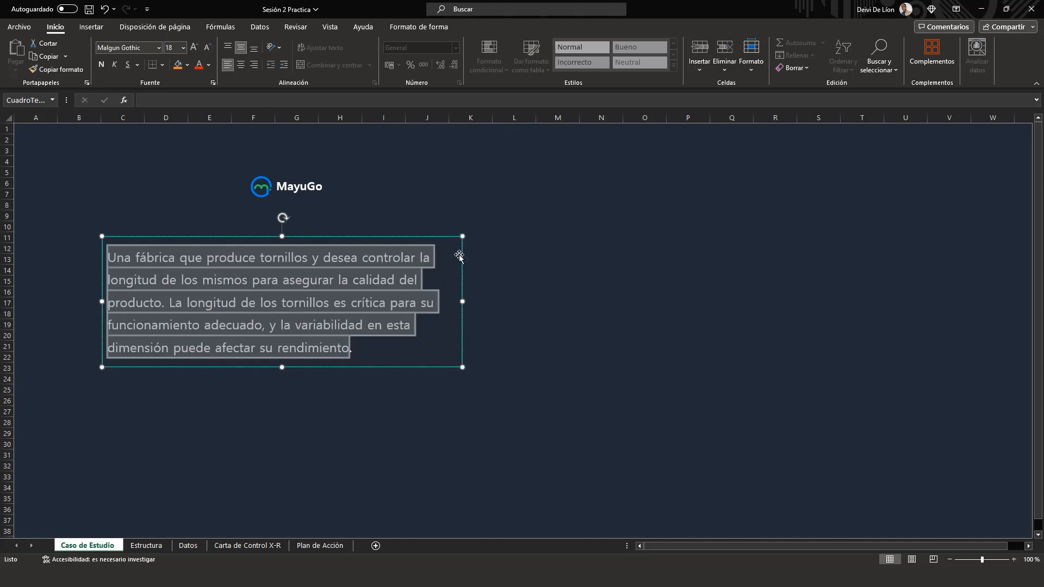
{"action": "left_click", "coordinate": [535, 315]}
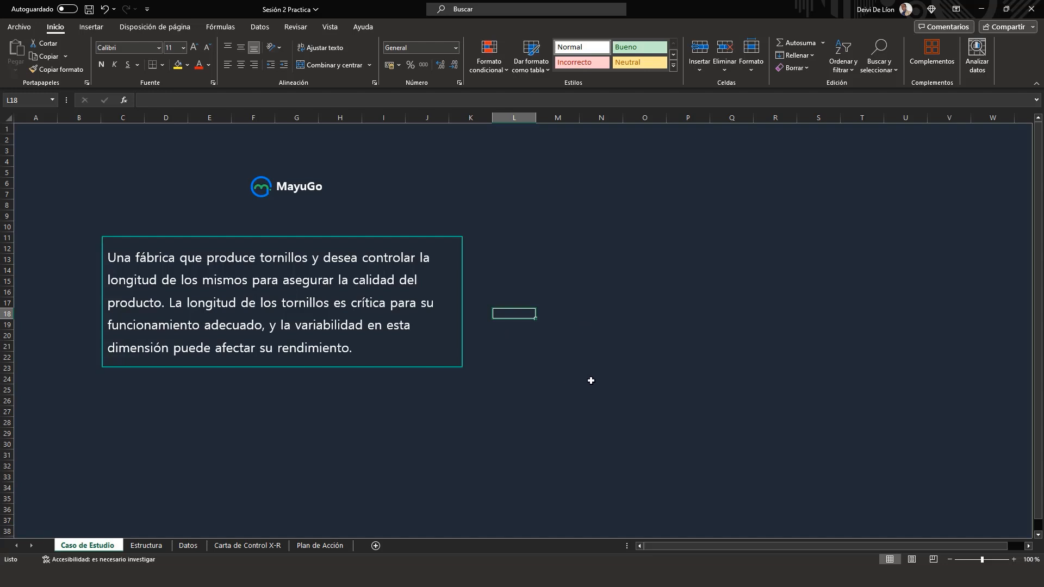
Step: Start a new paragraph at "La longitud de los tornillos" and extend the text box downward to fit the text
{"action": "left_click", "coordinate": [168, 302]}
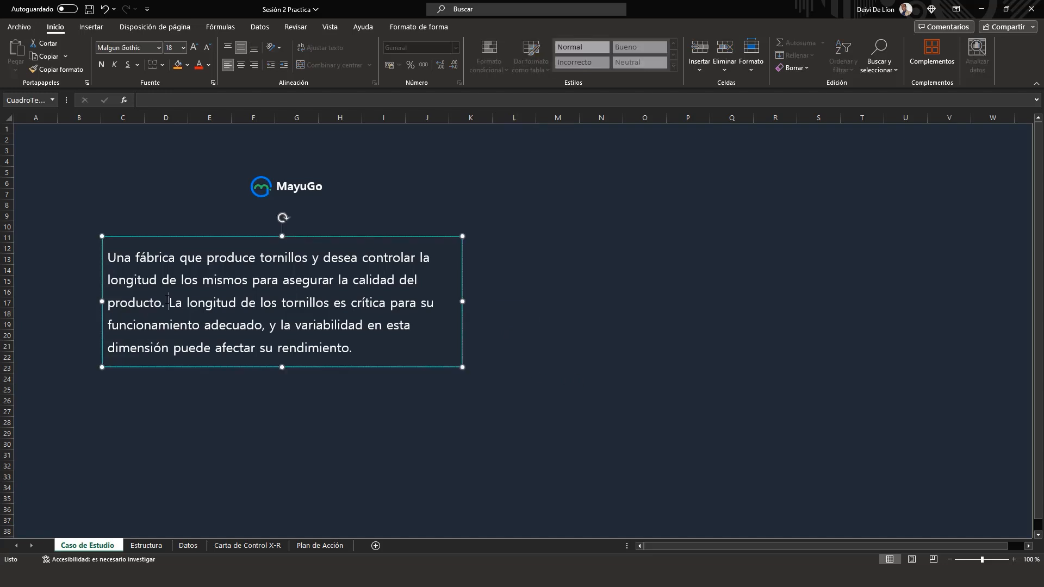
{"action": "key", "text": "Return"}
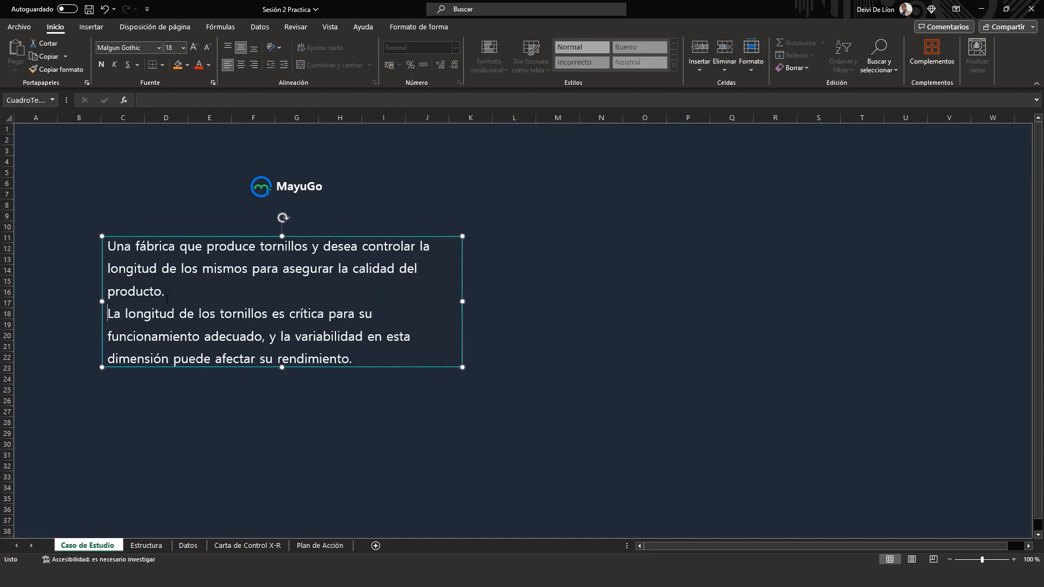
{"action": "left_click", "coordinate": [284, 370]}
{"action": "left_click", "coordinate": [578, 322]}
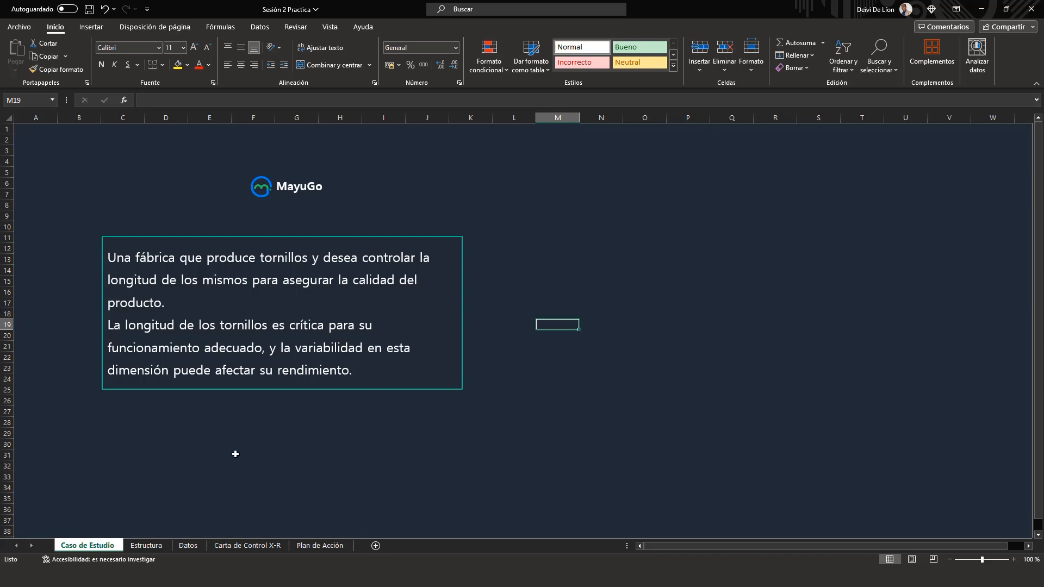
Step: Review the diagram of steps for applying X-R control charts on the Estructura sheet
{"action": "left_click", "coordinate": [157, 546]}
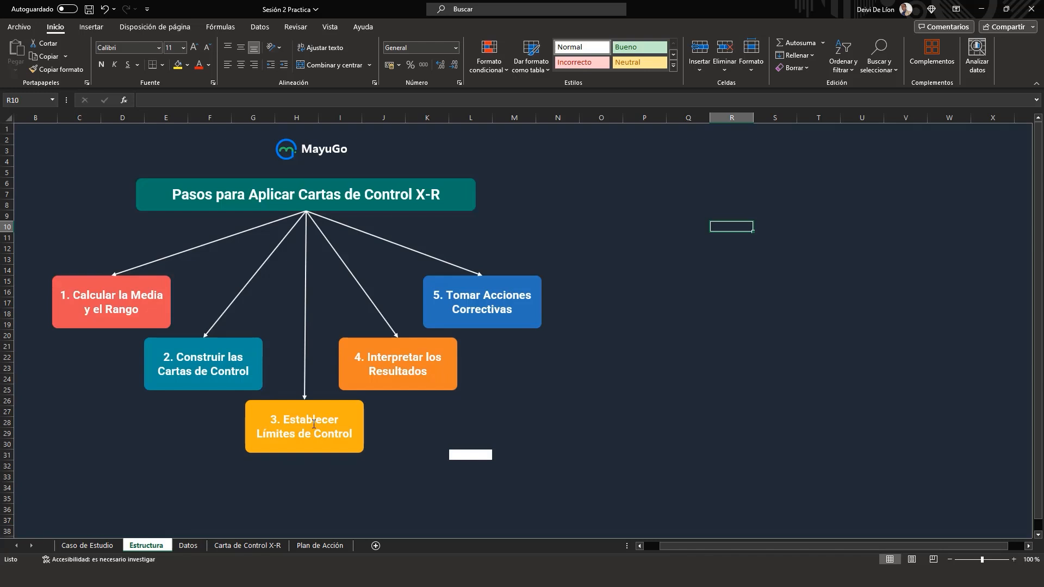
{"action": "left_click", "coordinate": [299, 475]}
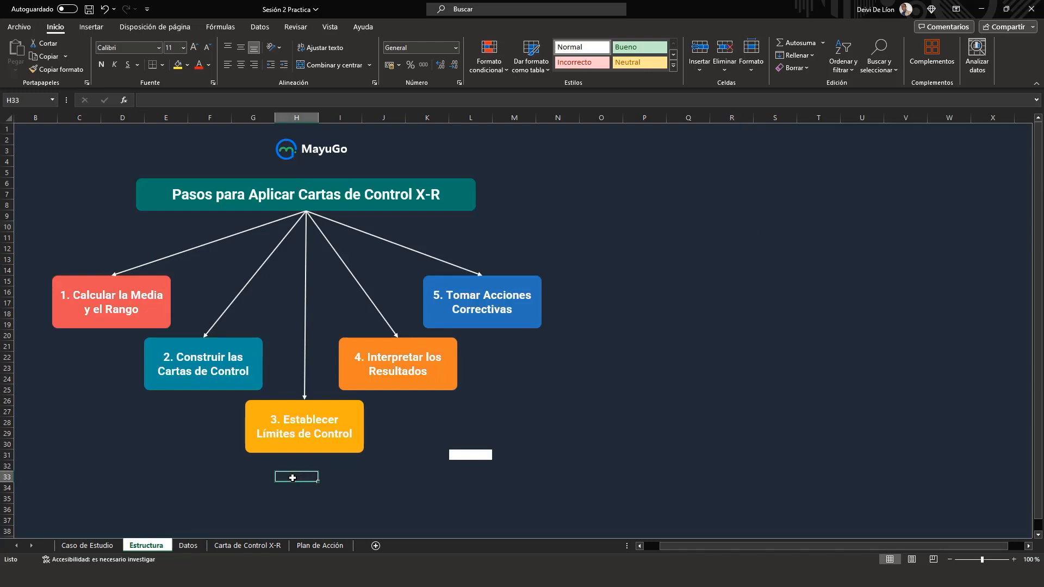
{"action": "left_click", "coordinate": [274, 463]}
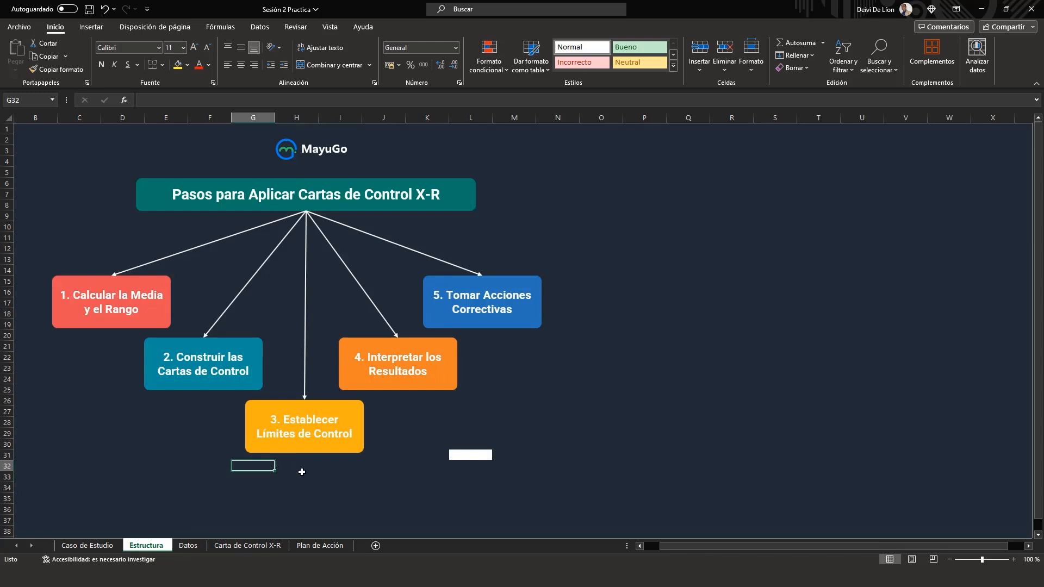
{"action": "left_click", "coordinate": [261, 481]}
{"action": "left_click", "coordinate": [267, 466]}
Step: Examine the subgroups and their measurements in the table on the Datos sheet
{"action": "left_click", "coordinate": [188, 545]}
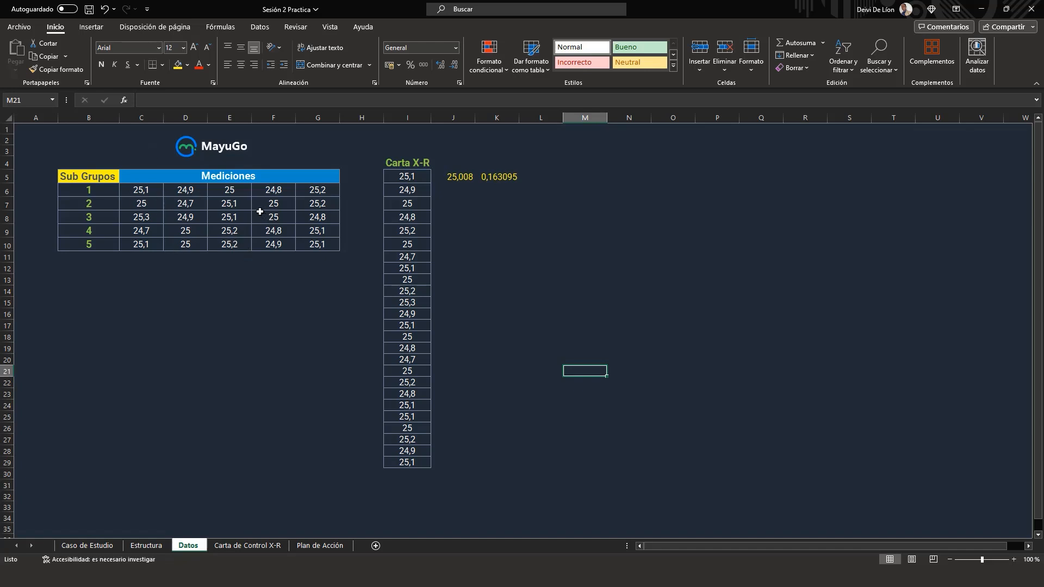
{"action": "left_click_drag", "start_coordinate": [99, 190], "coordinate": [100, 246]}
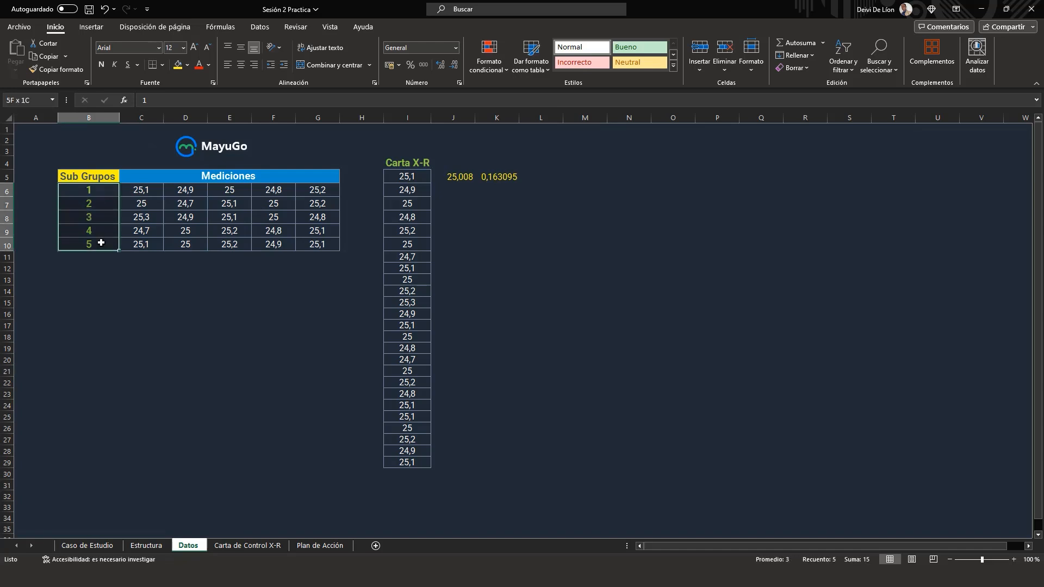
{"action": "left_click", "coordinate": [101, 299]}
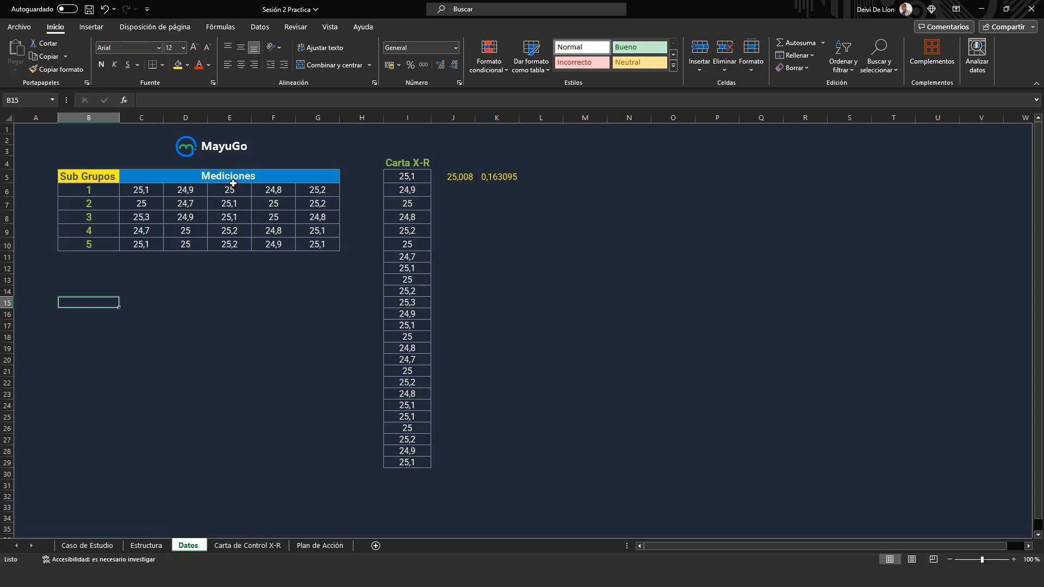
{"action": "left_click_drag", "start_coordinate": [133, 191], "coordinate": [304, 188]}
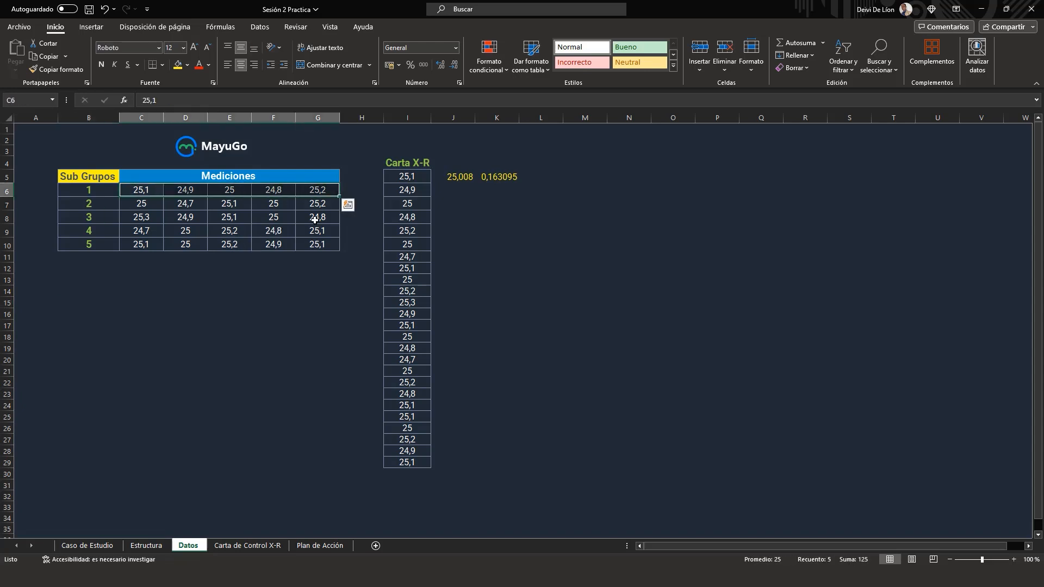
{"action": "left_click", "coordinate": [268, 268]}
{"action": "left_click_drag", "start_coordinate": [133, 192], "coordinate": [139, 247]}
{"action": "left_click", "coordinate": [143, 314]}
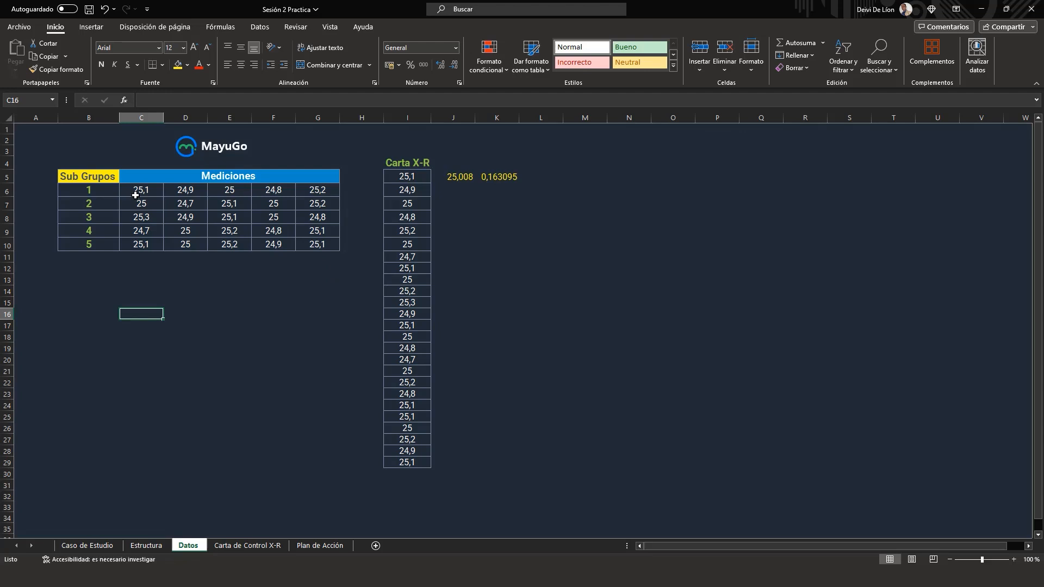
{"action": "left_click_drag", "start_coordinate": [106, 190], "coordinate": [100, 249]}
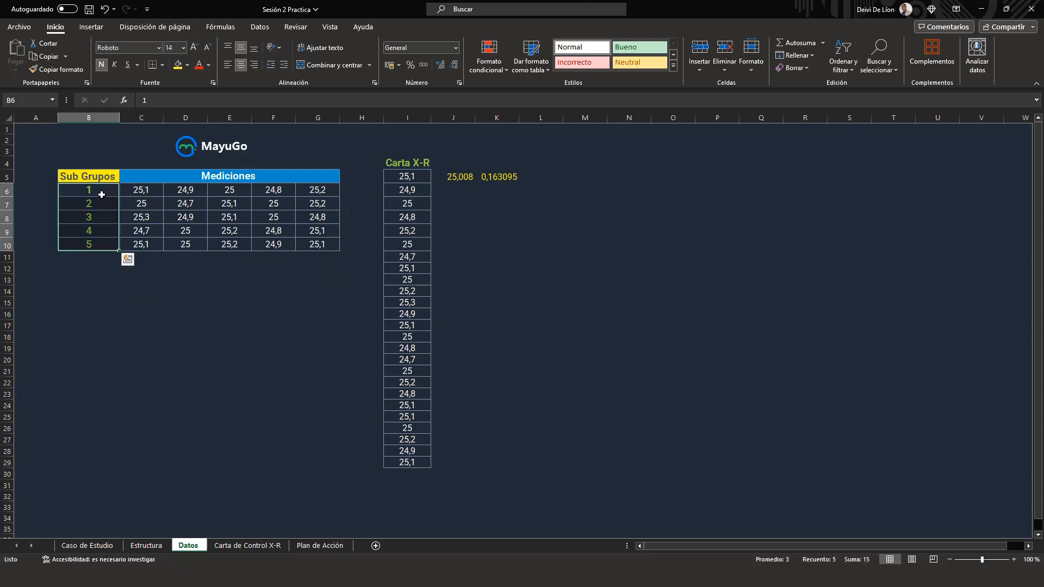
Step: Highlight the measurements of subgroup 1 (C6:G6) with a yellow fill and black font
{"action": "left_click_drag", "start_coordinate": [139, 191], "coordinate": [317, 189]}
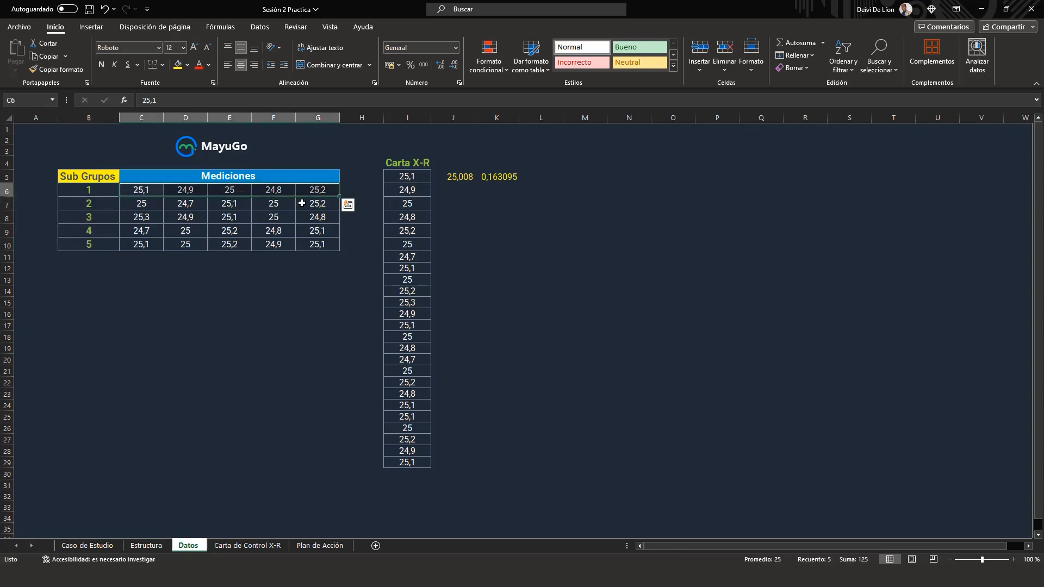
{"action": "left_click", "coordinate": [178, 65]}
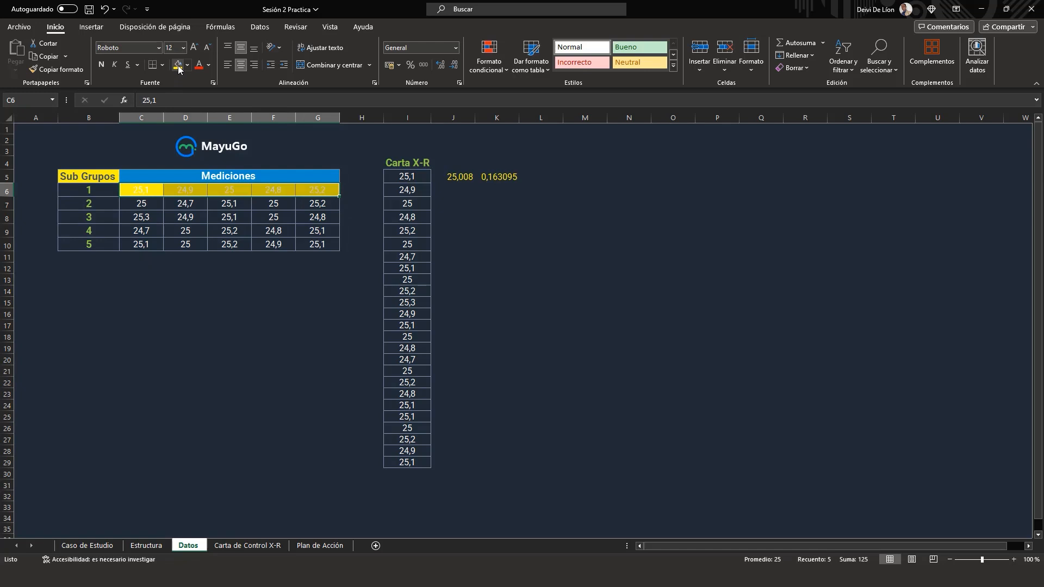
{"action": "left_click", "coordinate": [209, 66]}
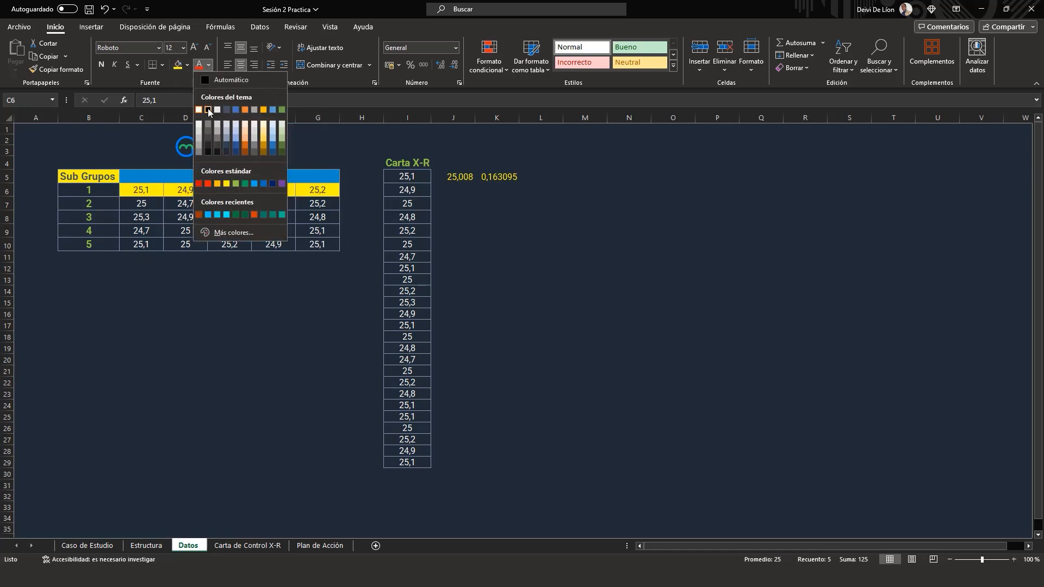
{"action": "left_click", "coordinate": [210, 113]}
{"action": "left_click", "coordinate": [209, 315]}
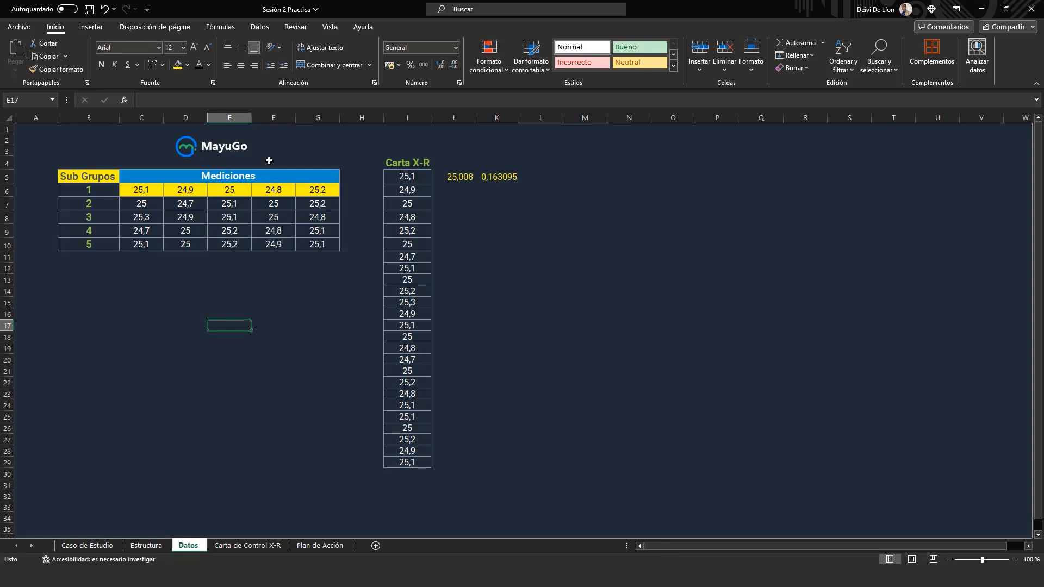
Step: Examine the Carta X-R data column and view the charts on the Carta de Control X-R sheet
{"action": "left_click_drag", "start_coordinate": [399, 168], "coordinate": [425, 471]}
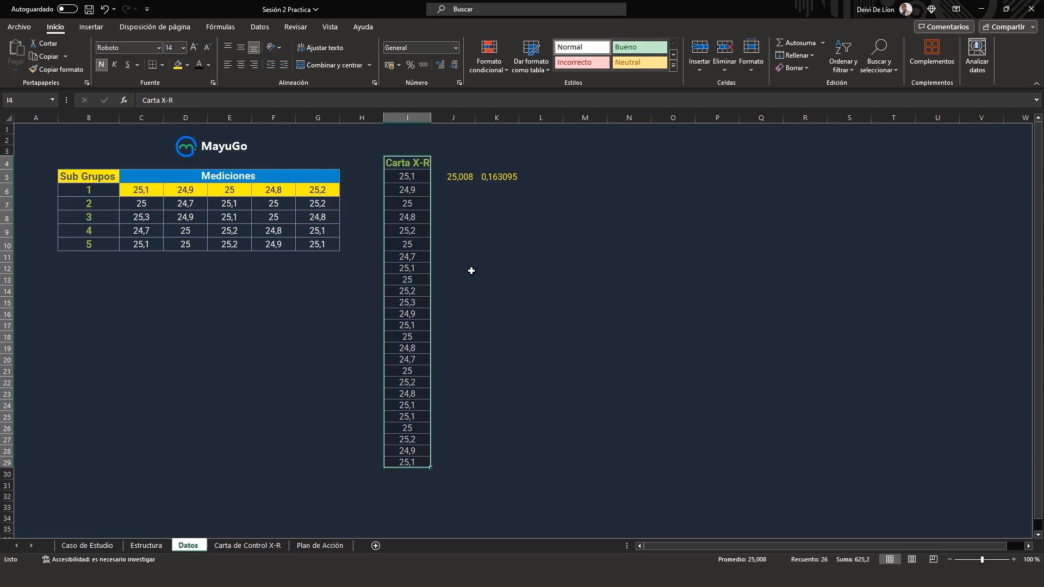
{"action": "left_click", "coordinate": [566, 304]}
{"action": "left_click", "coordinate": [268, 546]}
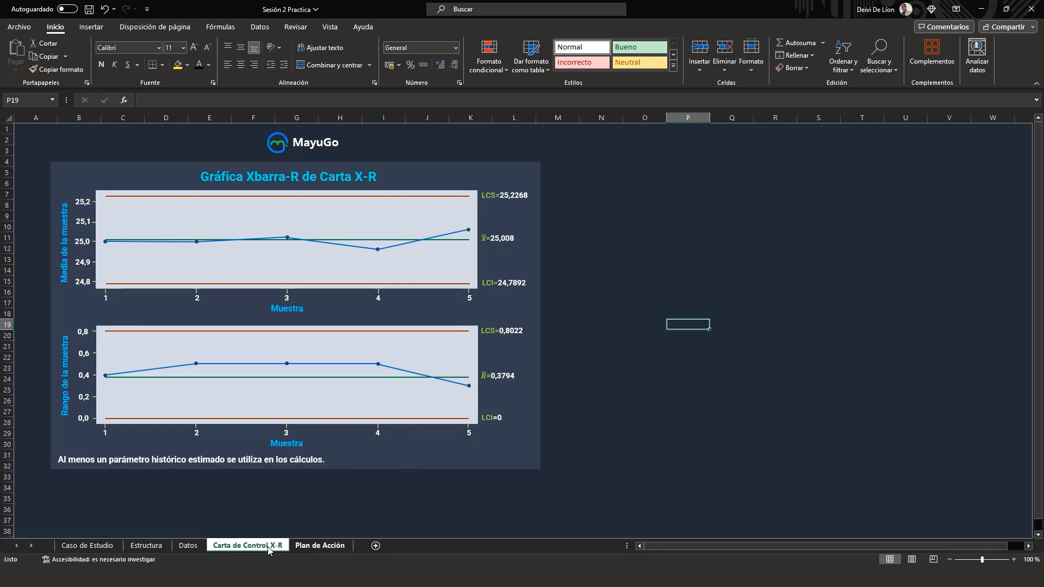
Step: Copy the Carta X-R column with its header (I4:I29) from the Datos sheet into column C1 of the Minitab worksheet
{"action": "left_click", "coordinate": [188, 545]}
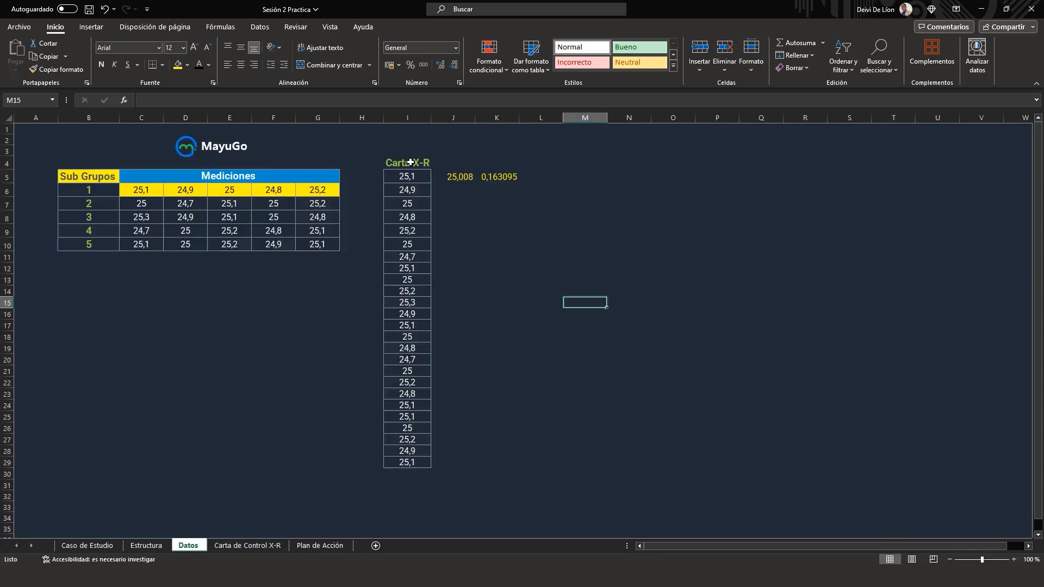
{"action": "left_click_drag", "start_coordinate": [407, 162], "coordinate": [403, 464]}
{"action": "key", "text": "ctrl+c"}
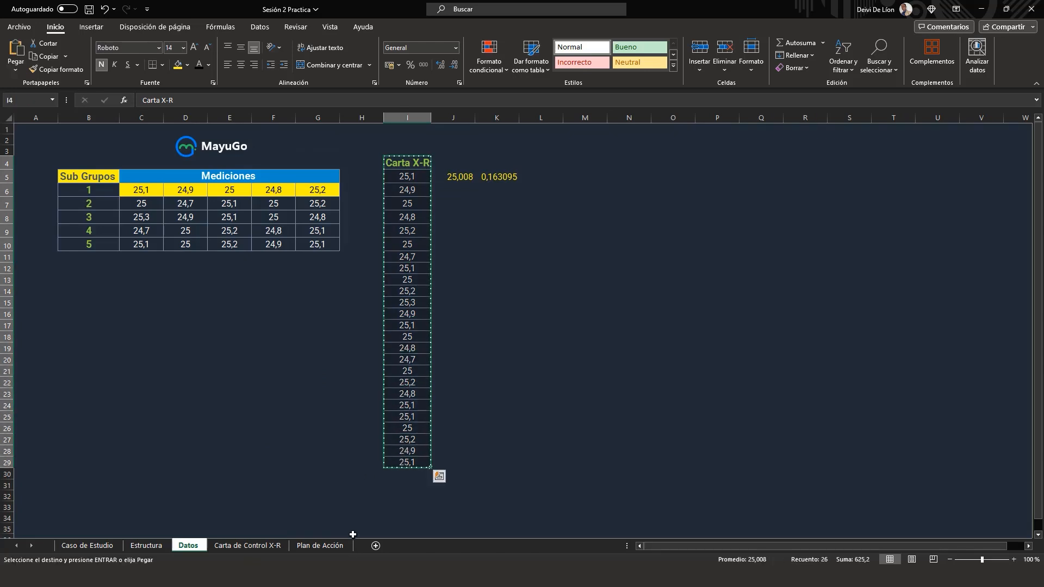
{"action": "key", "text": "alt+Tab"}
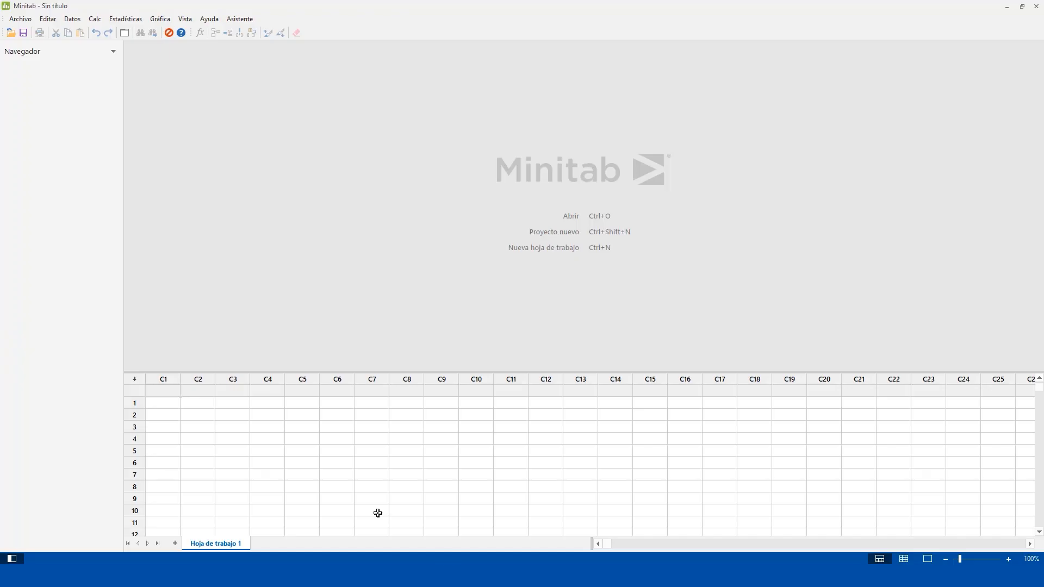
{"action": "left_click", "coordinate": [167, 393]}
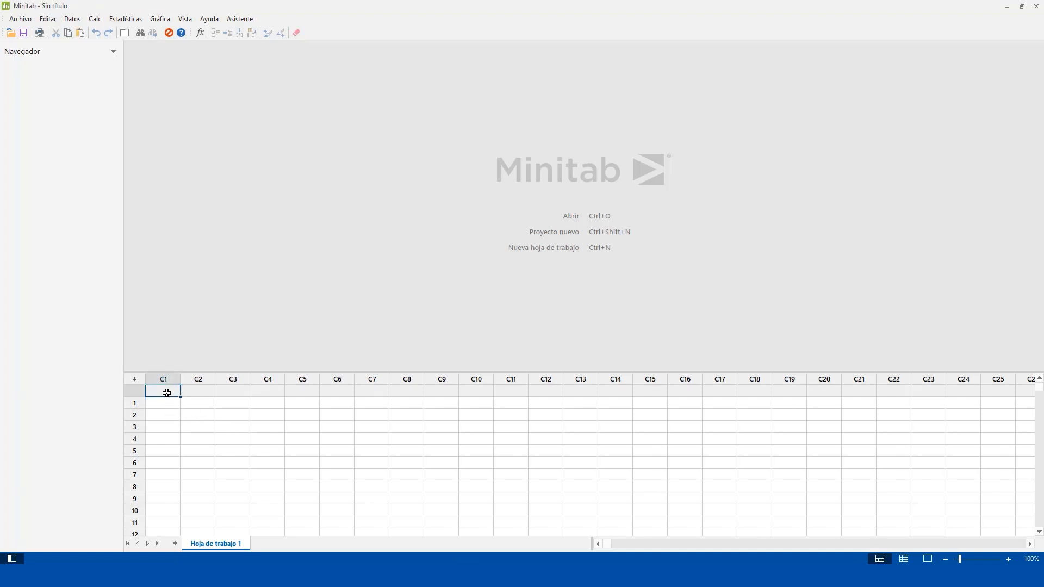
{"action": "key", "text": "ctrl+v"}
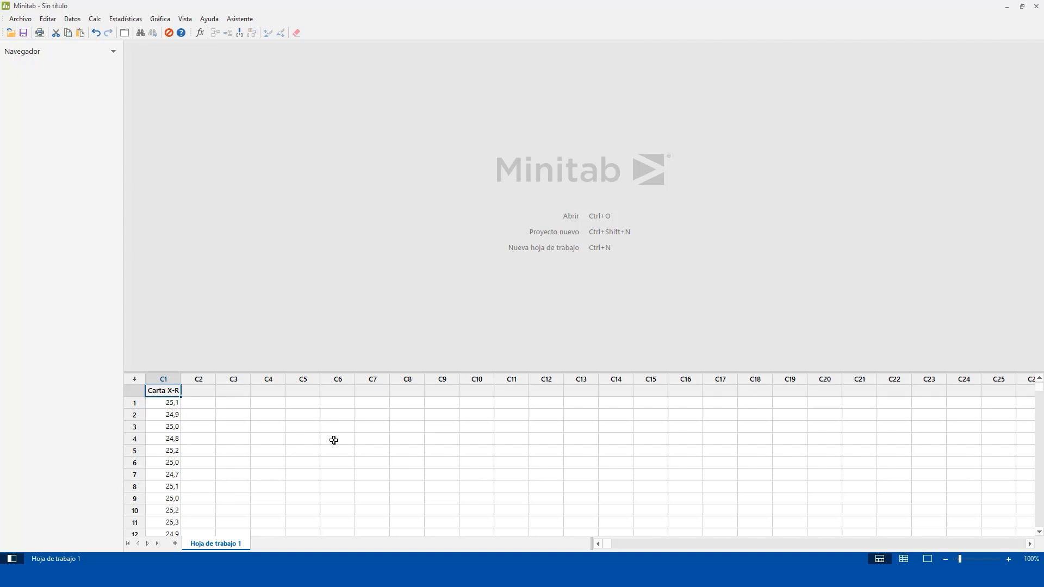
{"action": "scroll", "coordinate": [212, 438], "scroll_direction": "down", "scroll_amount": 7}
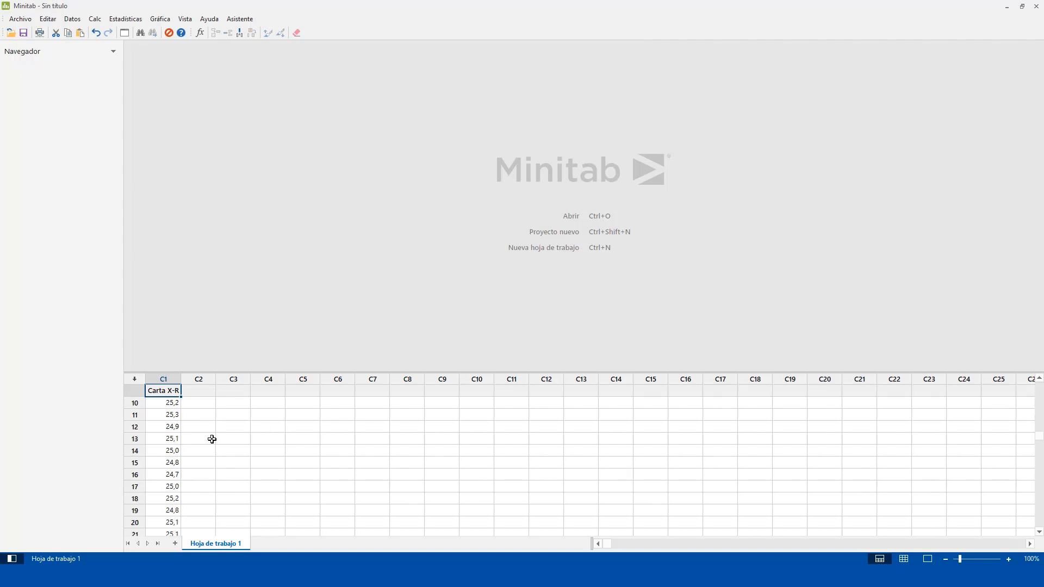
{"action": "scroll", "coordinate": [210, 438], "scroll_direction": "up", "scroll_amount": 7}
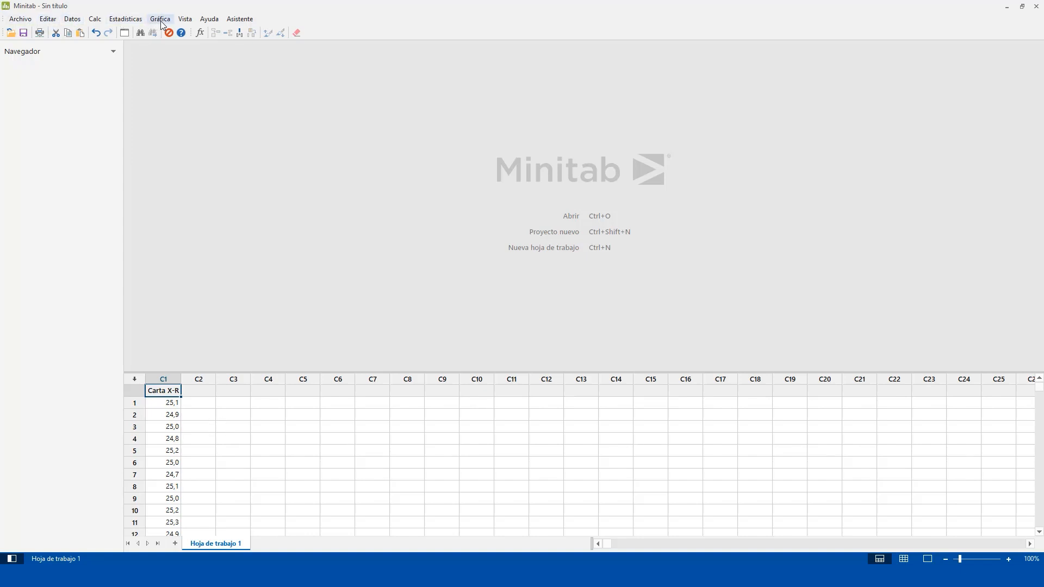
Step: Create an Xbarra-R subgroup control chart of the Carta X-R column, with all observations in one column
{"action": "left_click", "coordinate": [125, 22]}
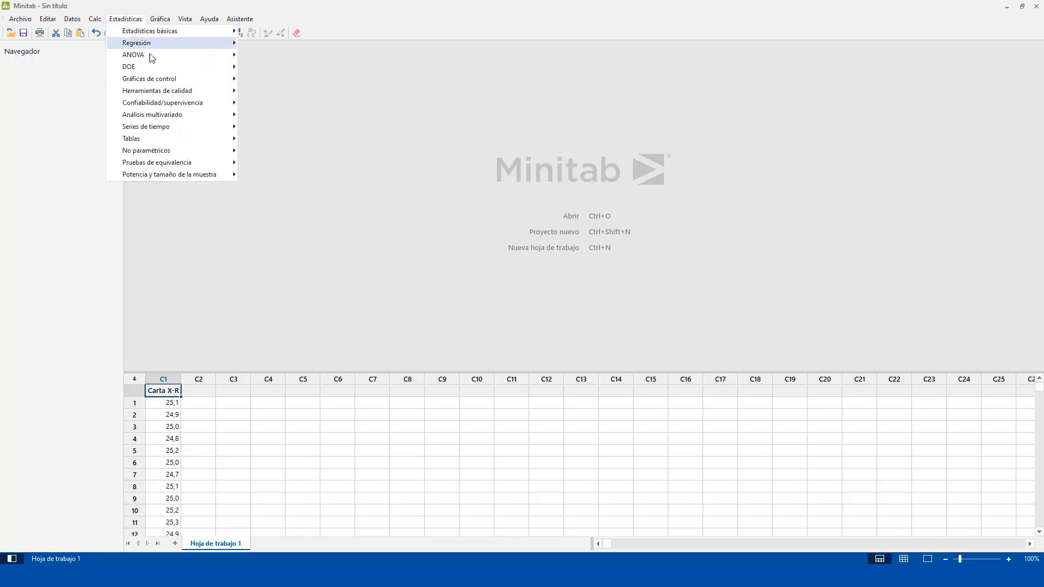
{"action": "mouse_move", "coordinate": [175, 96]}
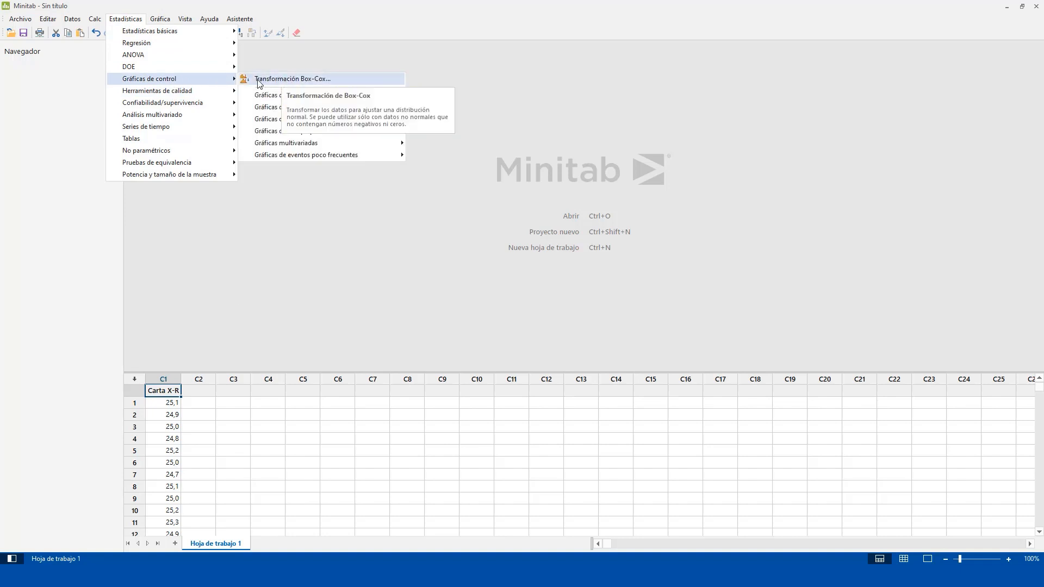
{"action": "mouse_move", "coordinate": [376, 98]}
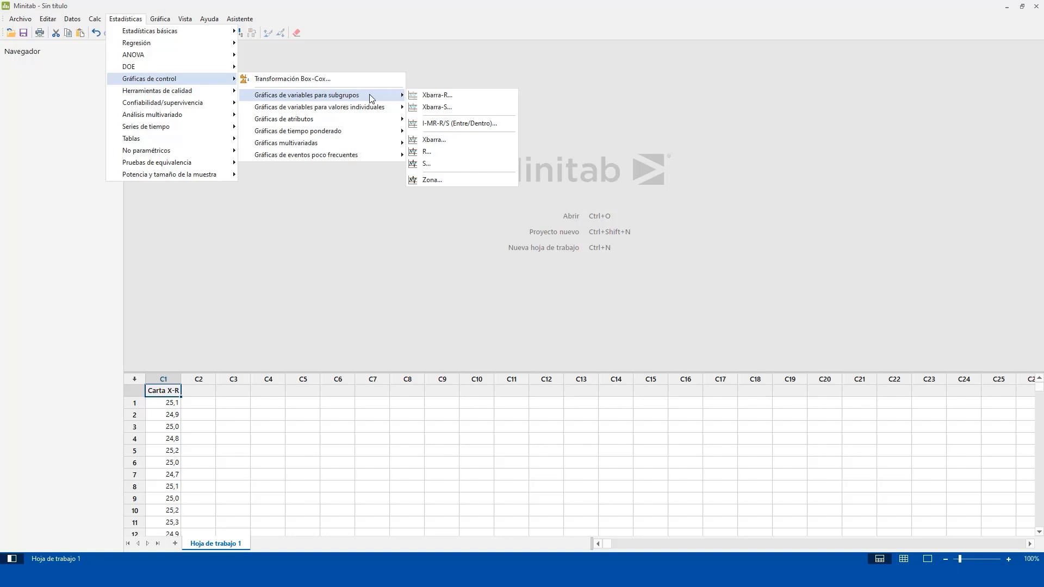
{"action": "left_click", "coordinate": [433, 96]}
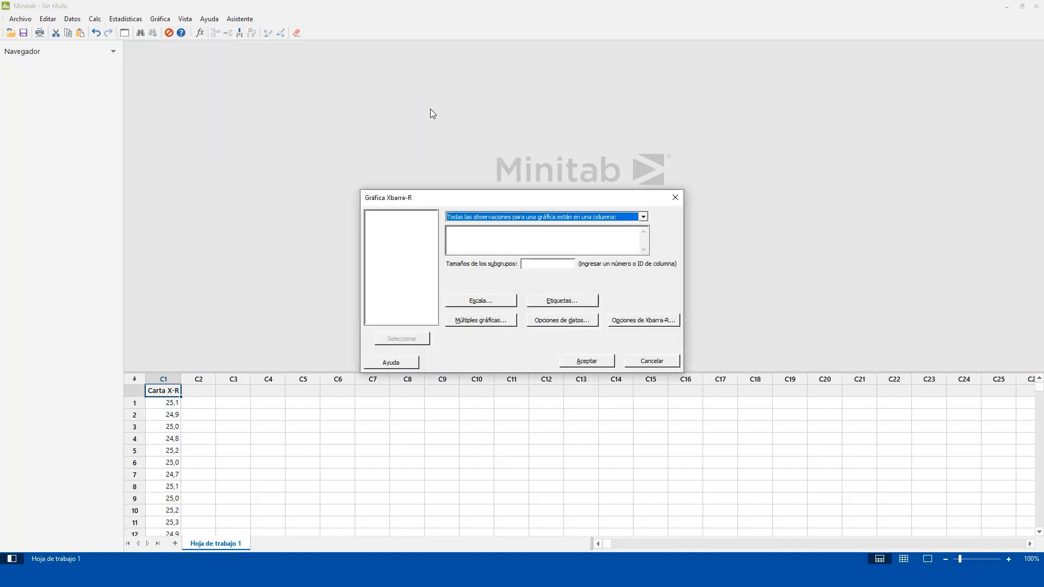
{"action": "left_click_drag", "start_coordinate": [485, 196], "coordinate": [474, 153]}
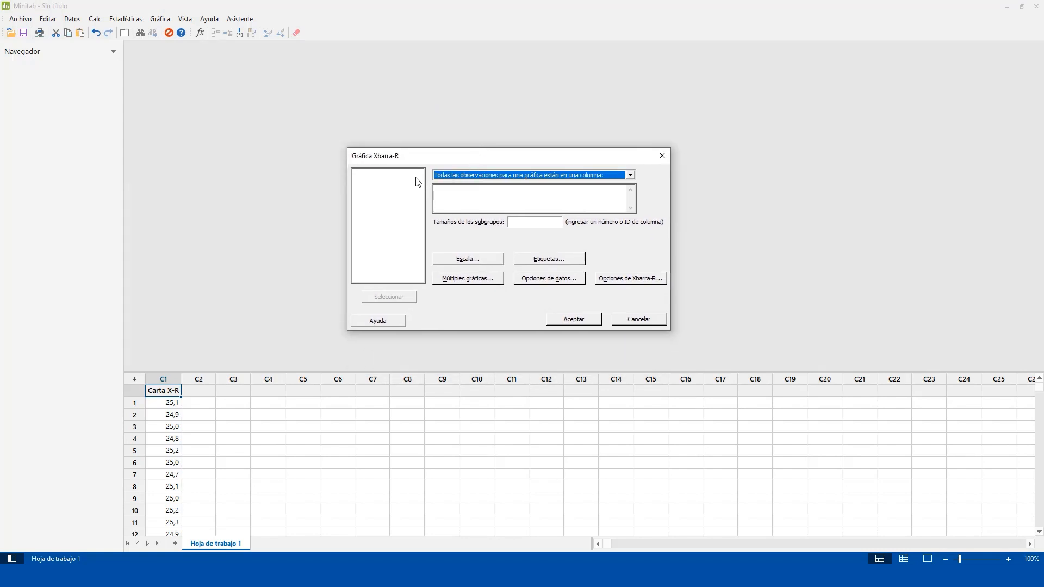
{"action": "left_click", "coordinate": [467, 190]}
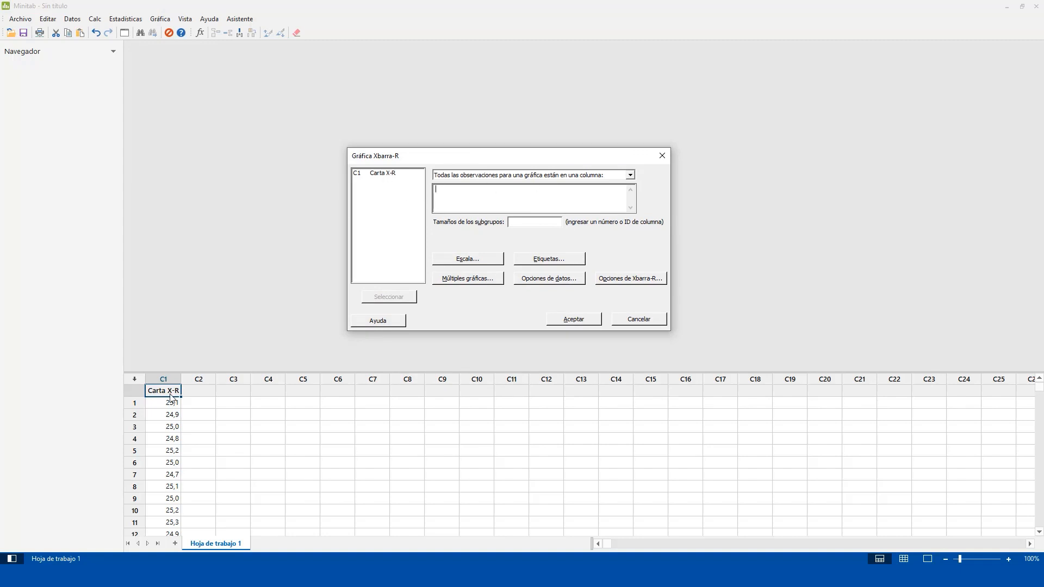
{"action": "double_click", "coordinate": [382, 174]}
{"action": "left_click", "coordinate": [575, 320]}
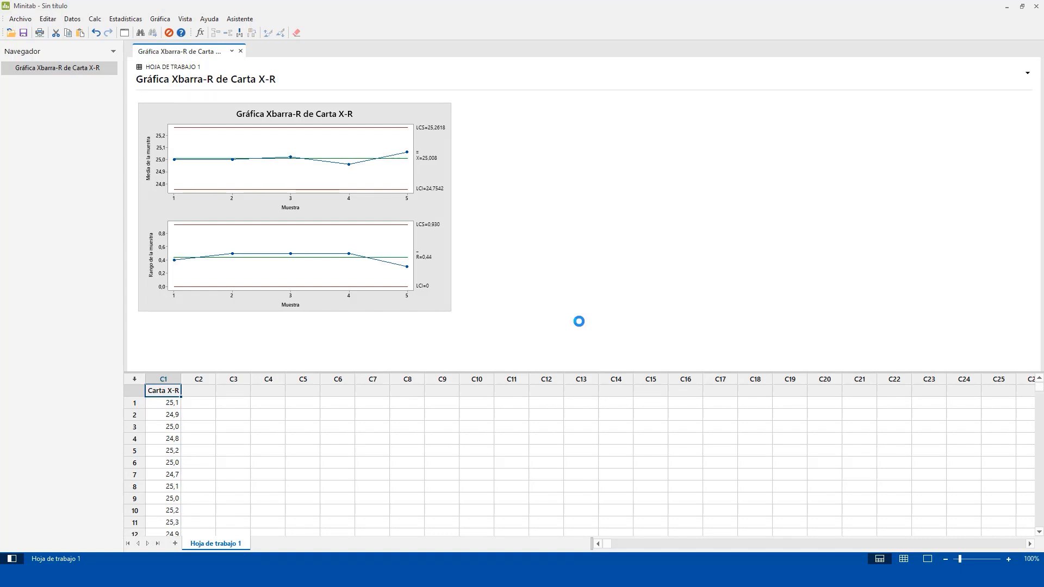
Step: Enlarge the Xbarra-R chart of Carta X-R in the output pane, widening and heightening it
{"action": "left_click", "coordinate": [435, 215]}
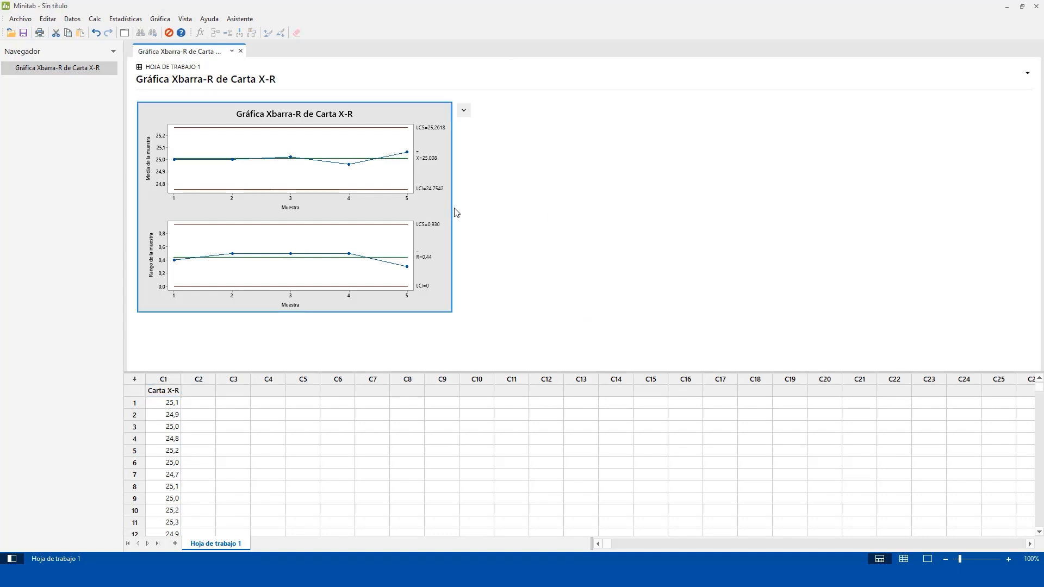
{"action": "left_click_drag", "start_coordinate": [451, 206], "coordinate": [743, 205]}
{"action": "left_click_drag", "start_coordinate": [452, 311], "coordinate": [451, 380]}
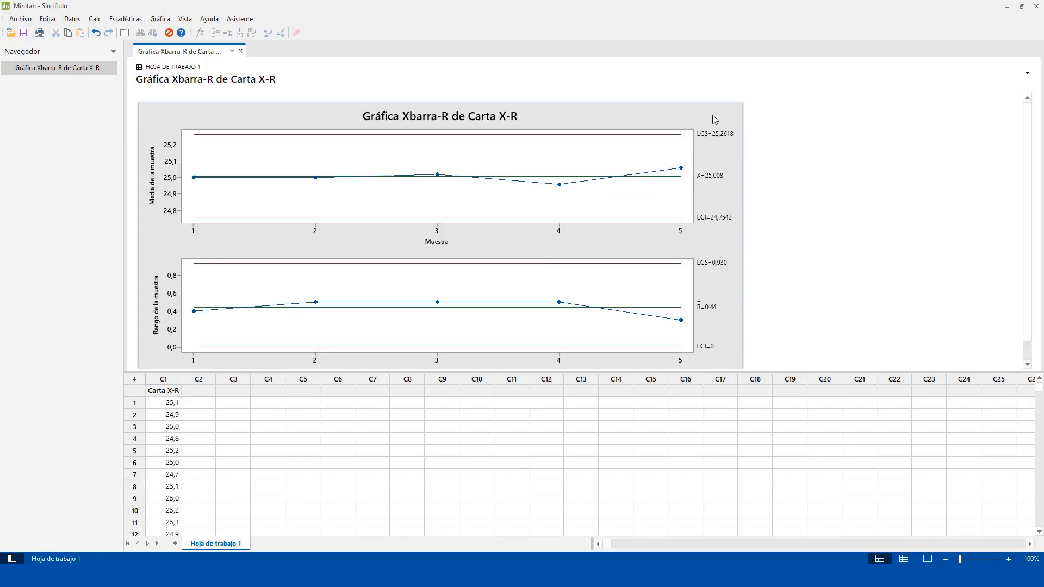
{"action": "left_click", "coordinate": [755, 110]}
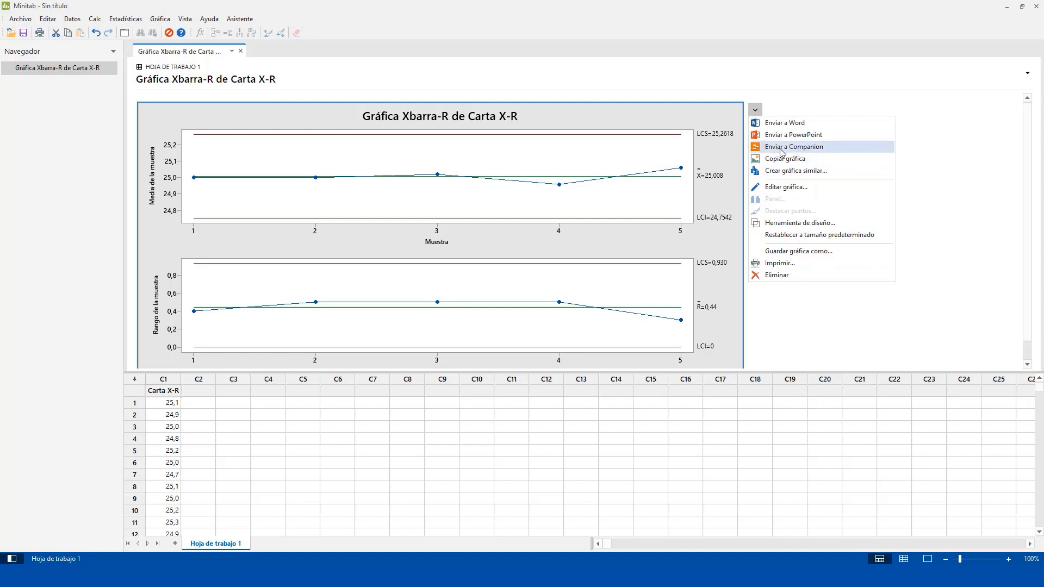
{"action": "left_click", "coordinate": [906, 271]}
Step: Switch to the Carta de Control X-R sheet in Excel and draw an ellipse about 3.15 cm high and 1.91 cm wide around column Q
{"action": "left_click", "coordinate": [411, 576]}
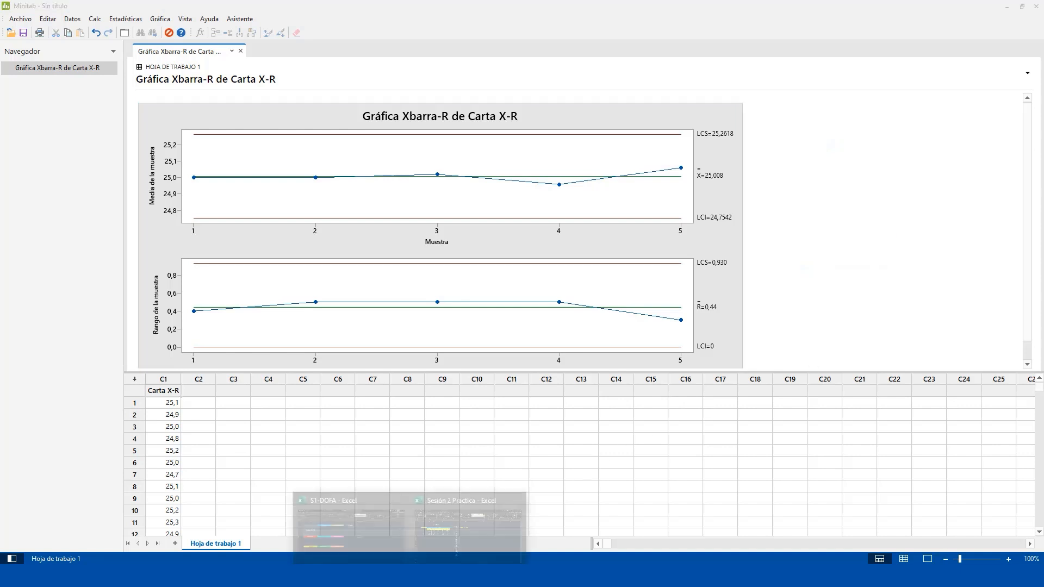
{"action": "left_click", "coordinate": [441, 521]}
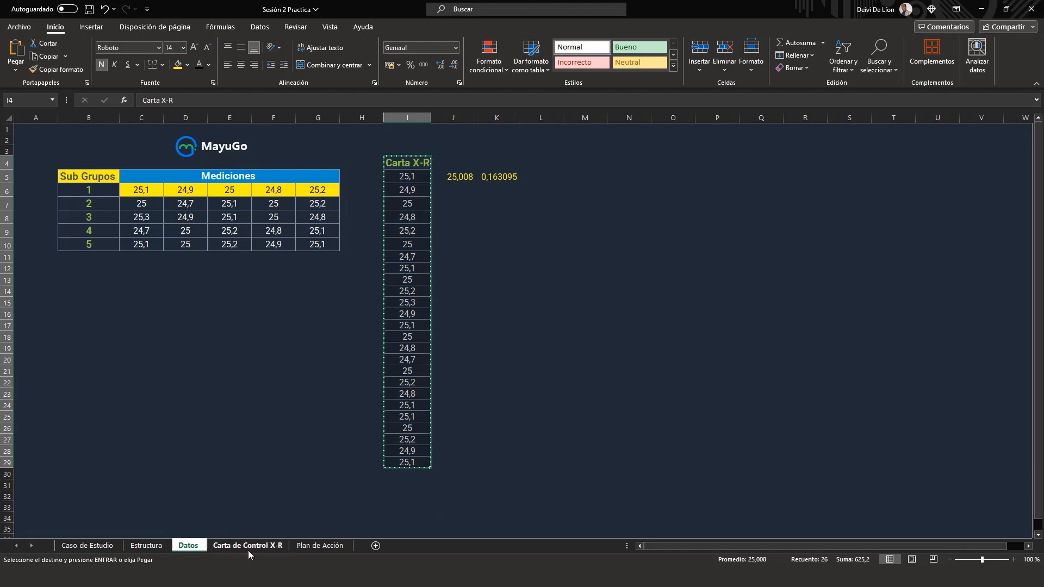
{"action": "left_click", "coordinate": [248, 547]}
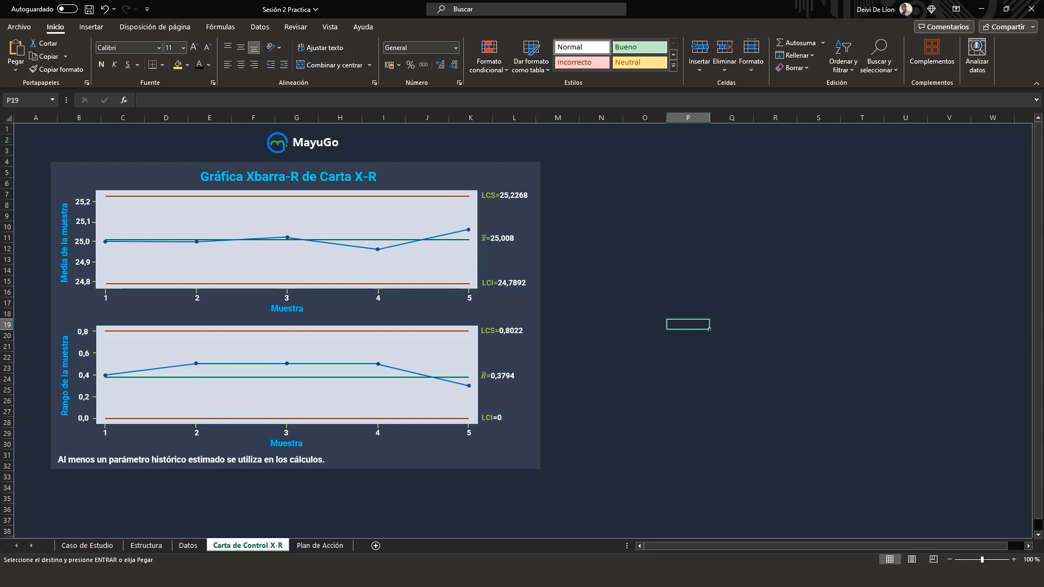
{"action": "left_click", "coordinate": [88, 28]}
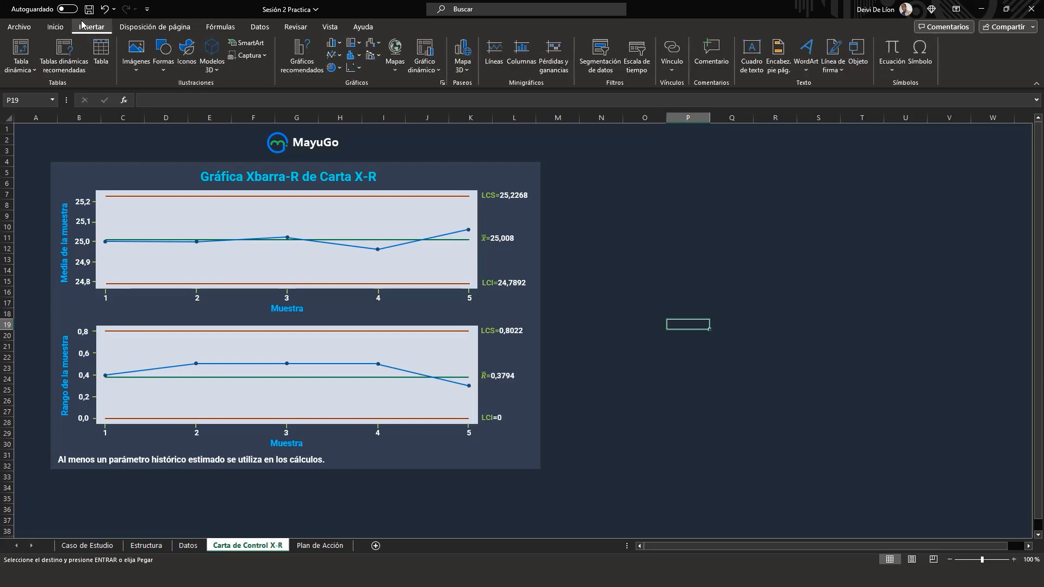
{"action": "left_click", "coordinate": [165, 54]}
{"action": "left_click", "coordinate": [203, 99]}
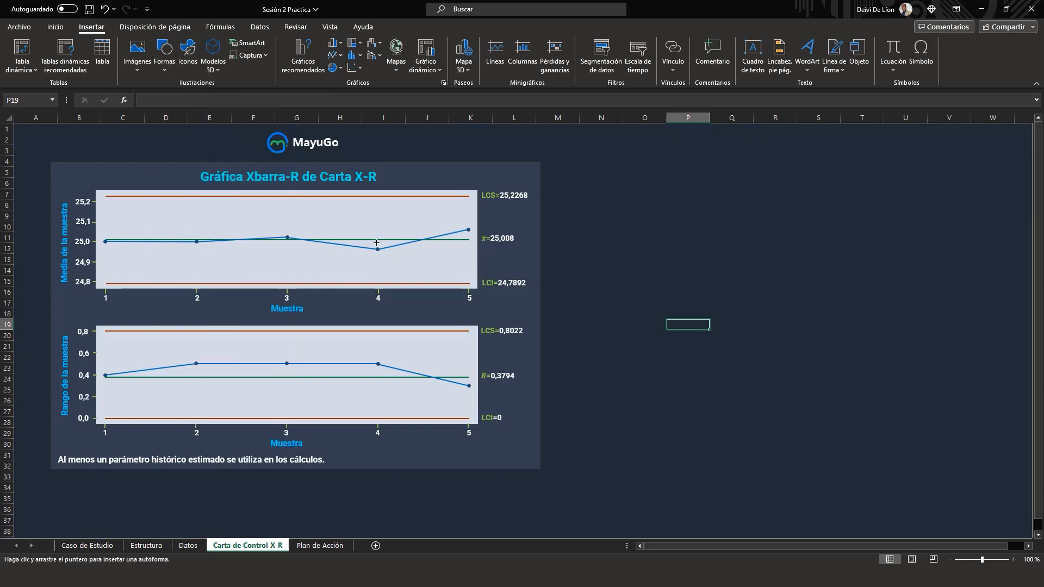
{"action": "left_click_drag", "start_coordinate": [724, 241], "coordinate": [765, 309]}
Step: Try removing the ellipse's fill, and undo the last change to the shape
{"action": "right_click", "coordinate": [748, 251]}
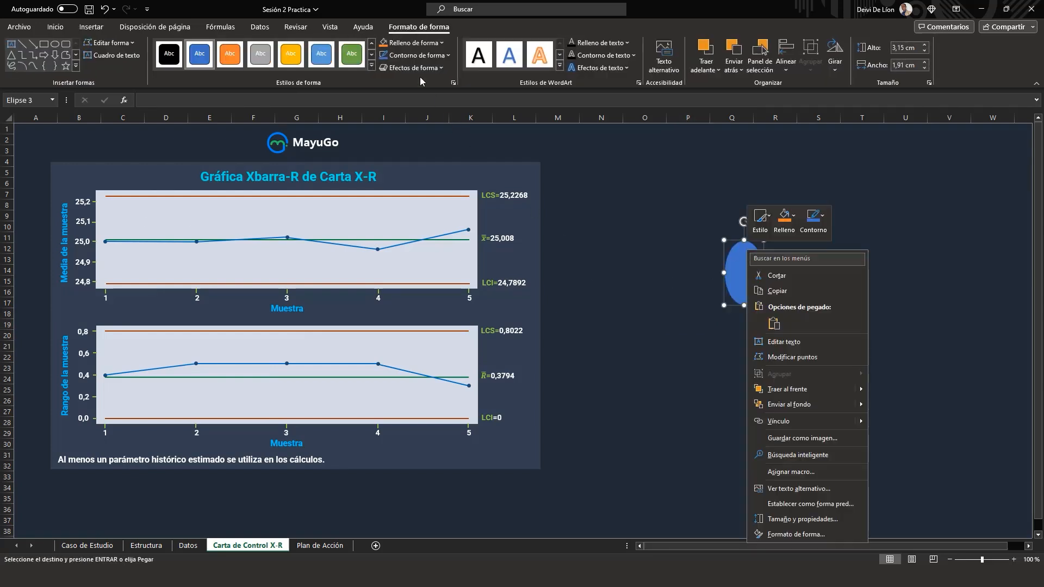
{"action": "left_click", "coordinate": [444, 56]}
{"action": "left_click", "coordinate": [389, 229]}
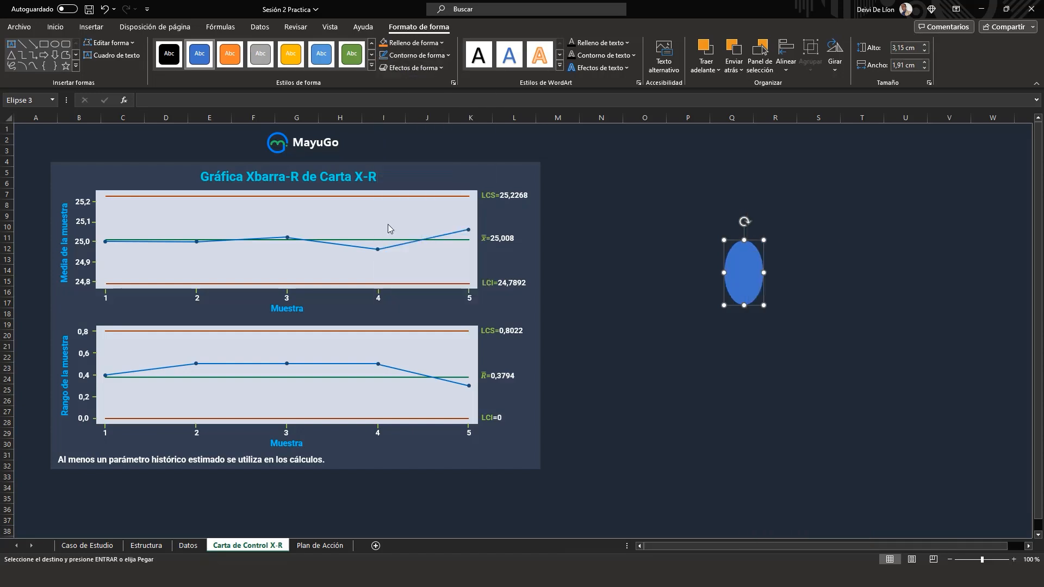
{"action": "left_click", "coordinate": [413, 43]}
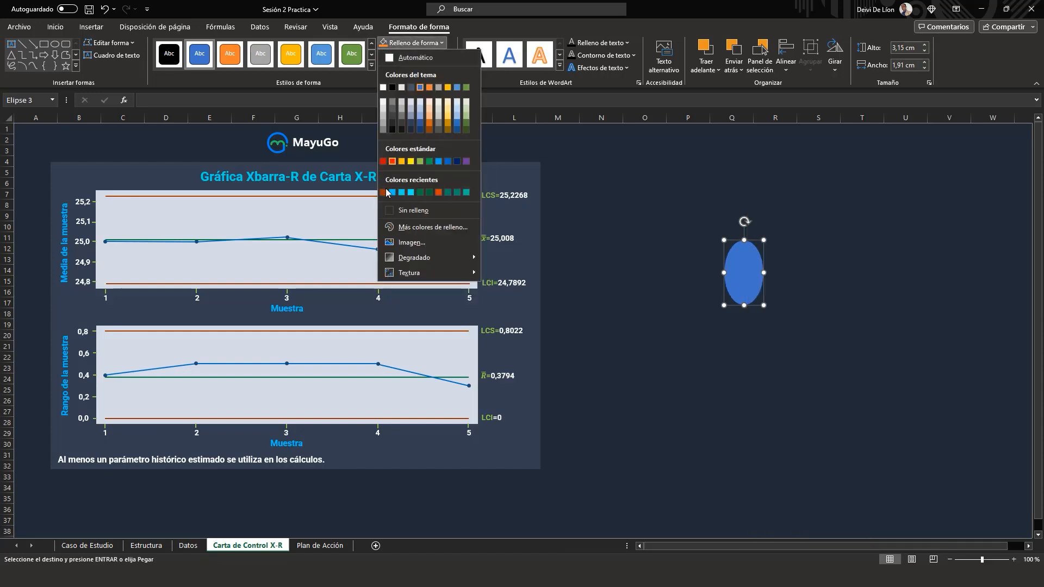
{"action": "left_click", "coordinate": [405, 211]}
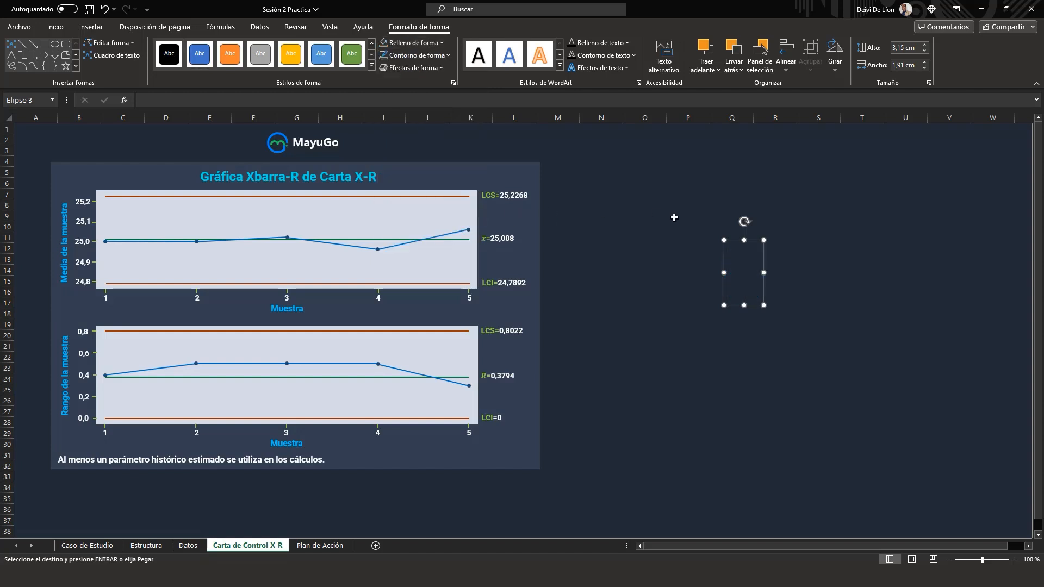
{"action": "left_click", "coordinate": [740, 248]}
{"action": "left_click", "coordinate": [733, 271]}
{"action": "left_click", "coordinate": [717, 236]}
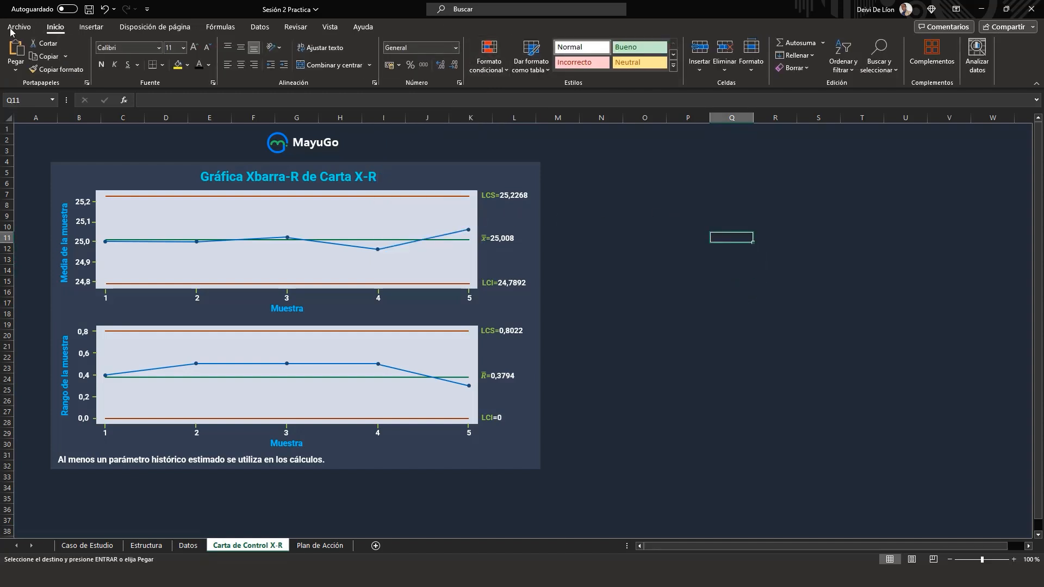
{"action": "left_click", "coordinate": [105, 9]}
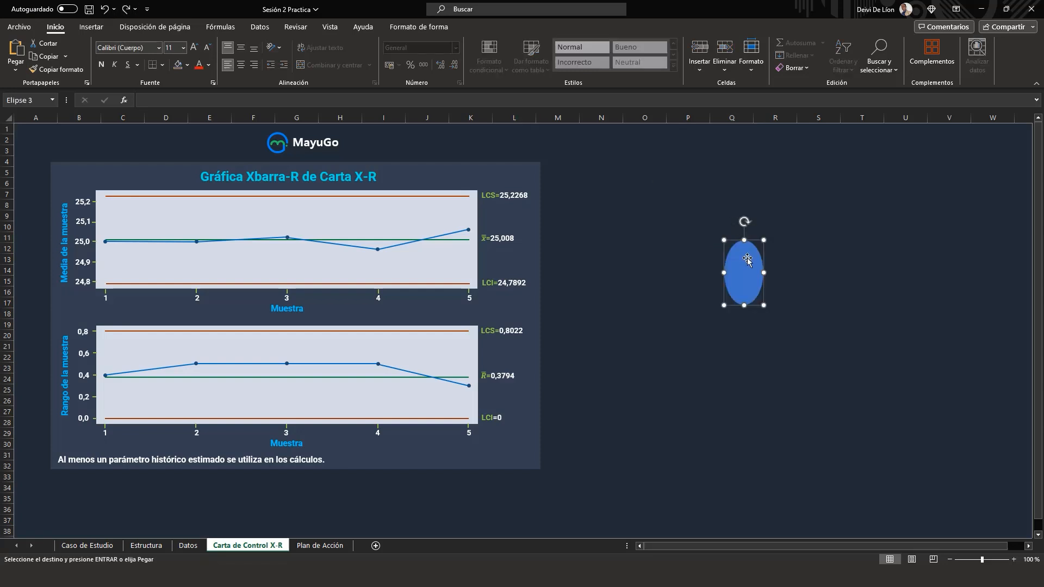
Step: Give the ellipse a red outline and no fill
{"action": "left_click", "coordinate": [802, 370]}
{"action": "left_click", "coordinate": [741, 268]}
{"action": "right_click", "coordinate": [740, 263]}
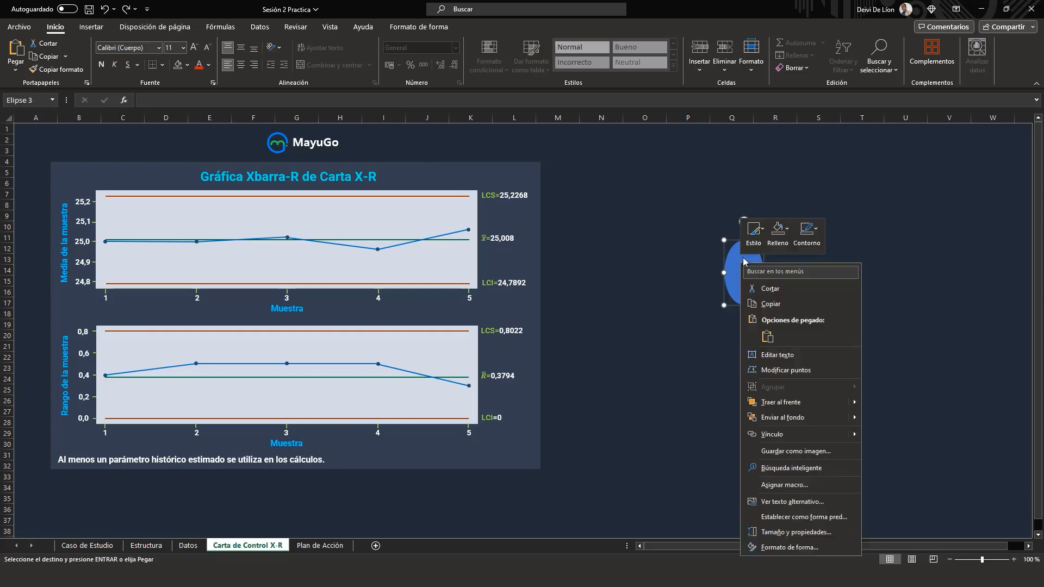
{"action": "left_click", "coordinate": [816, 235]}
{"action": "left_click", "coordinate": [815, 234]}
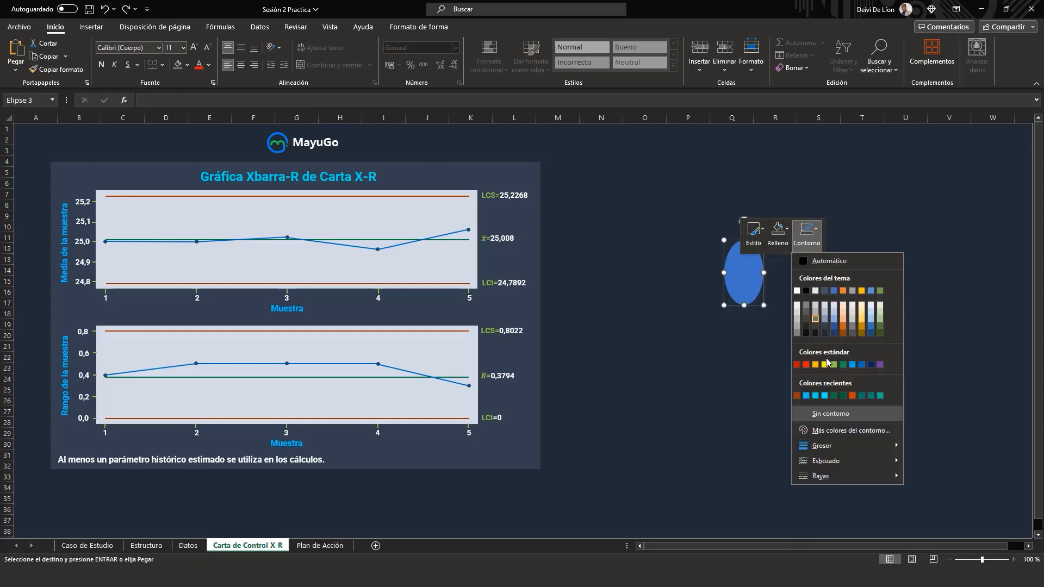
{"action": "left_click", "coordinate": [806, 365]}
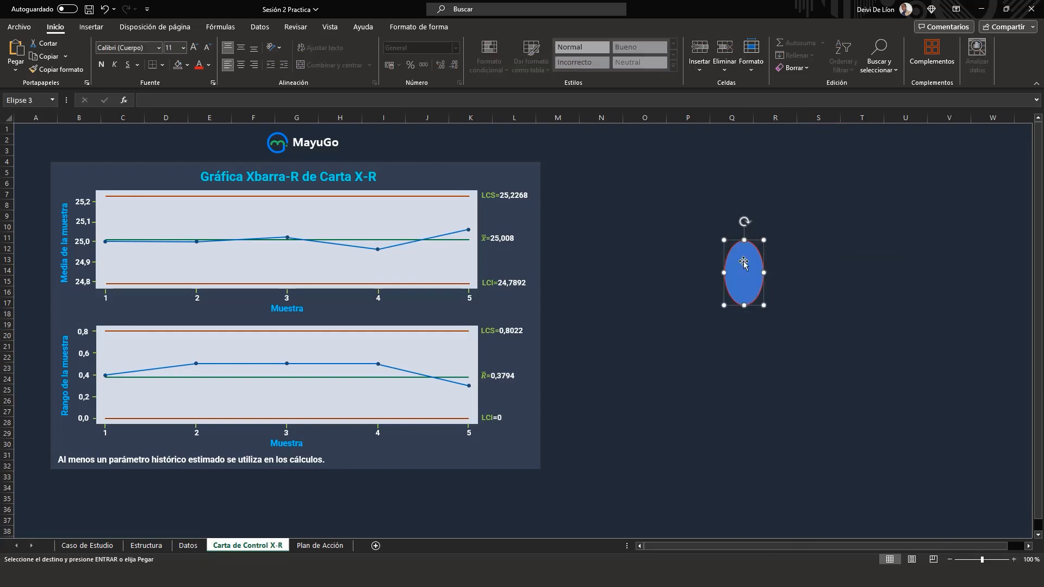
{"action": "right_click", "coordinate": [743, 262]}
{"action": "left_click", "coordinate": [792, 227]}
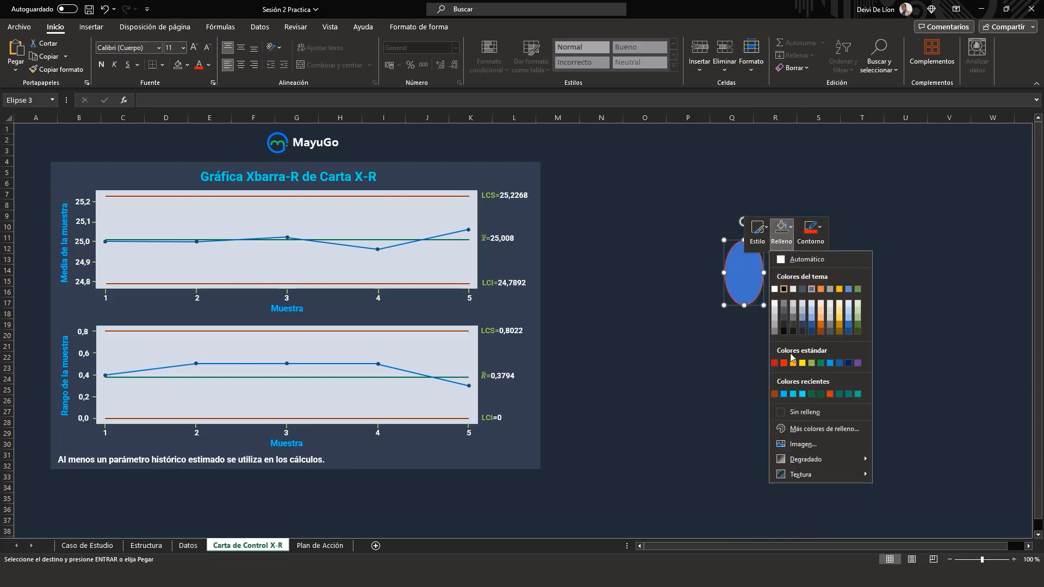
{"action": "left_click", "coordinate": [781, 410]}
{"action": "key", "text": "Escape"}
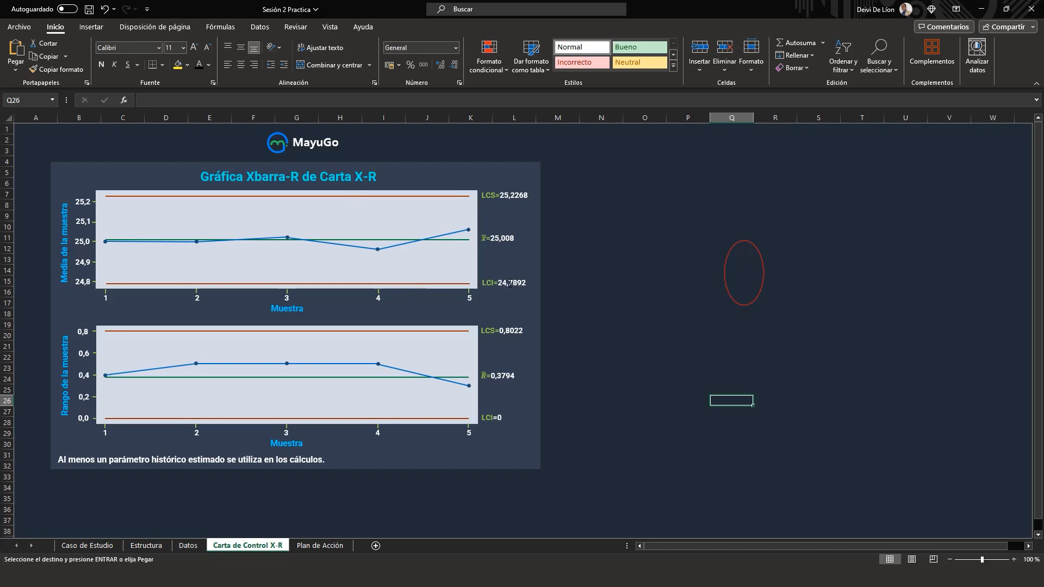
Step: Move the red ellipse over the sample 4 point of the sample mean chart
{"action": "left_click", "coordinate": [728, 270]}
{"action": "left_click_drag", "start_coordinate": [729, 270], "coordinate": [354, 241]}
{"action": "left_click", "coordinate": [844, 290]}
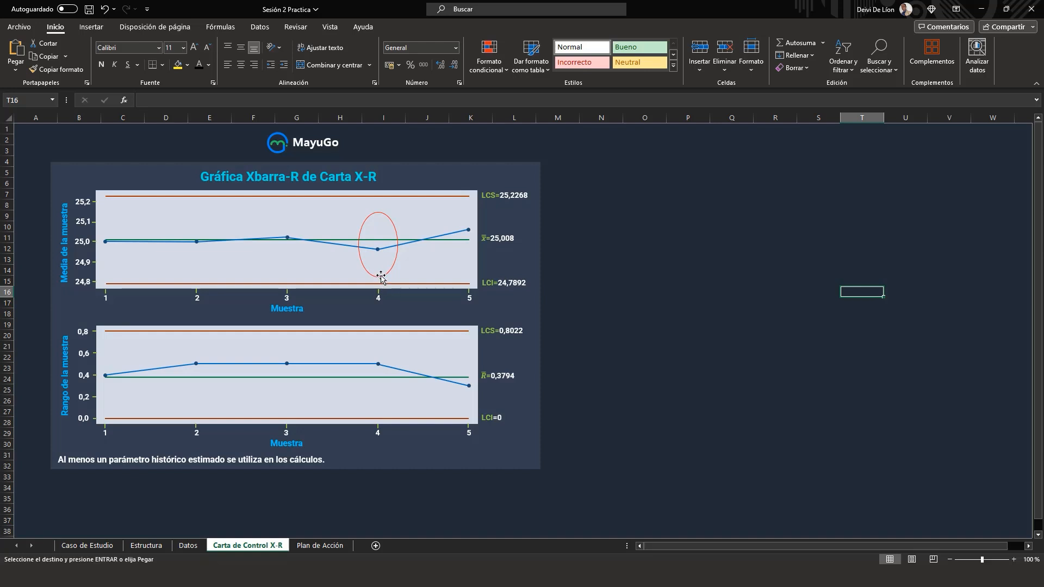
Step: Copy the red ellipse and place the duplicate over the sample 5 point of the sample mean chart
{"action": "left_click", "coordinate": [389, 222]}
{"action": "left_click", "coordinate": [391, 222]}
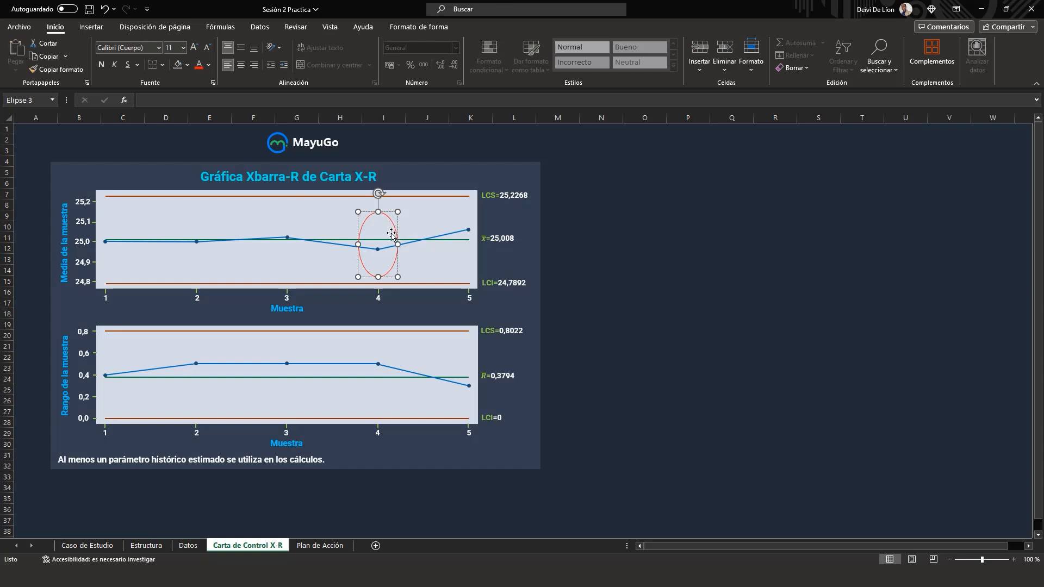
{"action": "left_click", "coordinate": [626, 218]}
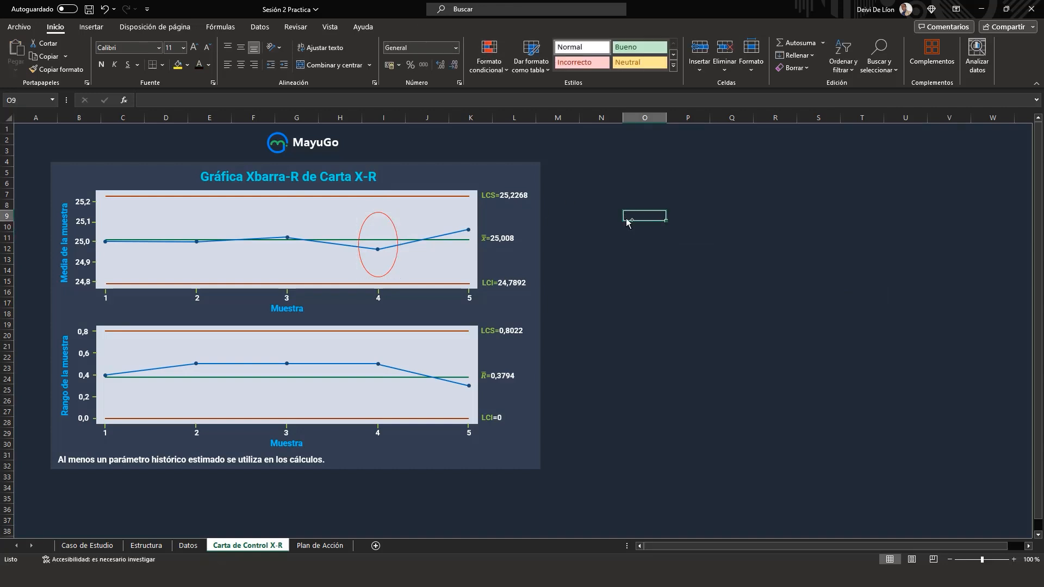
{"action": "left_click", "coordinate": [383, 213]}
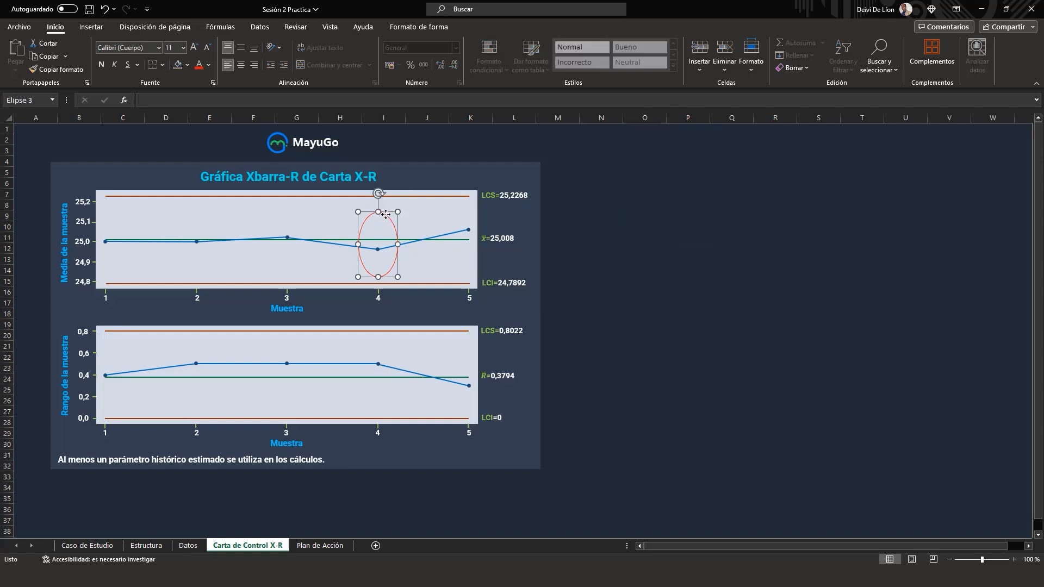
{"action": "left_click", "coordinate": [673, 247]}
{"action": "key", "text": "ctrl+v"}
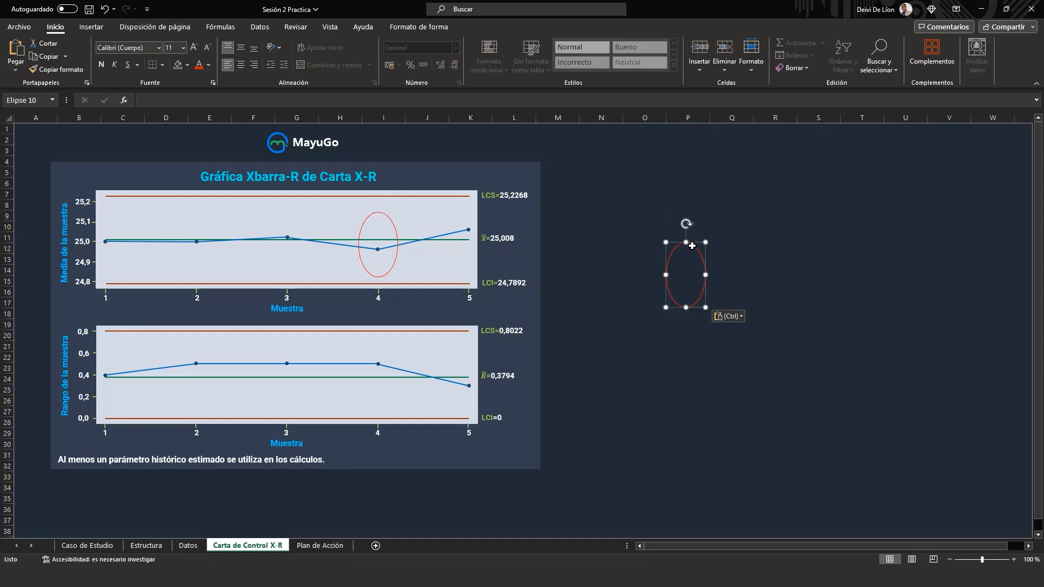
{"action": "left_click_drag", "start_coordinate": [673, 261], "coordinate": [451, 212]}
{"action": "left_click", "coordinate": [712, 263]}
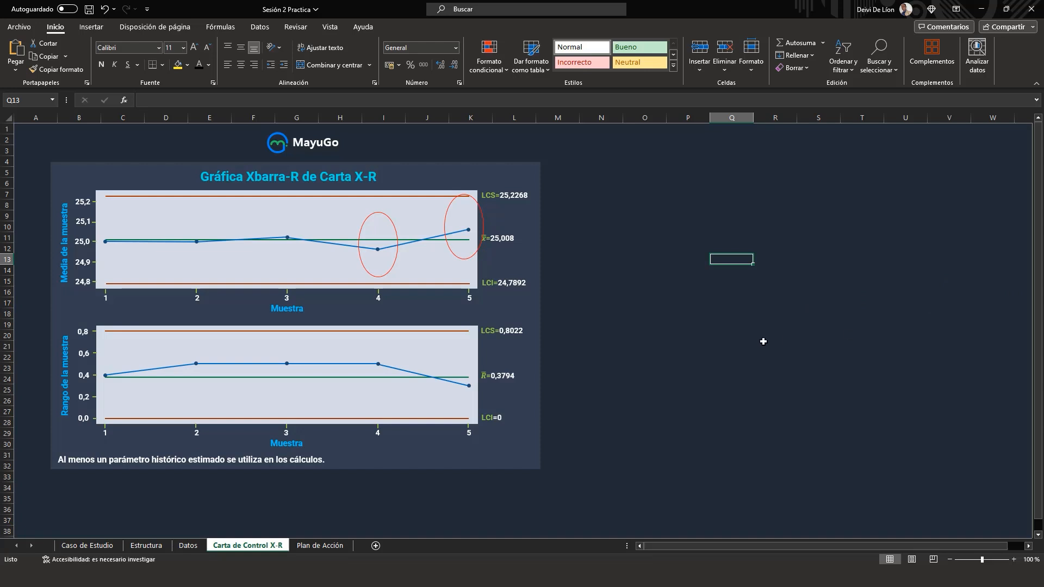
Step: Duplicate the sample 4 ellipse and place the copy over the sample 2 point of the range chart
{"action": "left_click", "coordinate": [366, 219]}
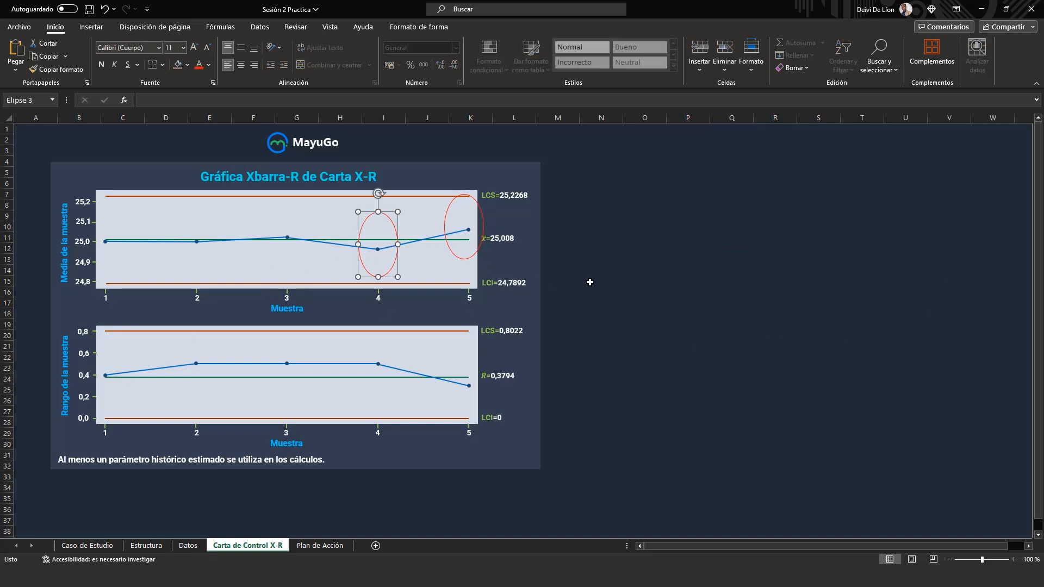
{"action": "left_click", "coordinate": [622, 432]}
{"action": "key", "text": "ctrl+v"}
{"action": "left_click_drag", "start_coordinate": [624, 448], "coordinate": [172, 337]}
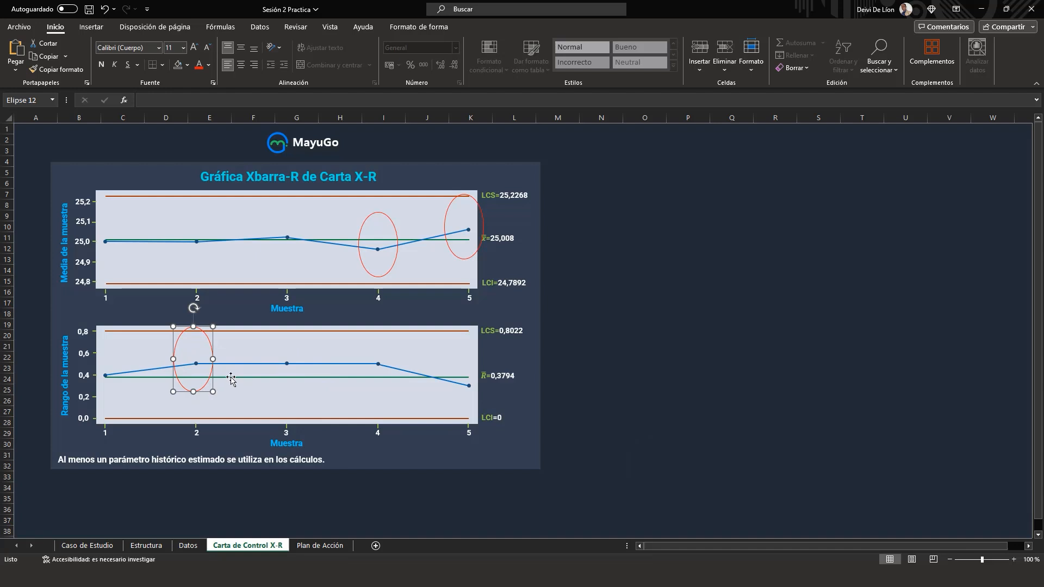
{"action": "left_click", "coordinate": [721, 390]}
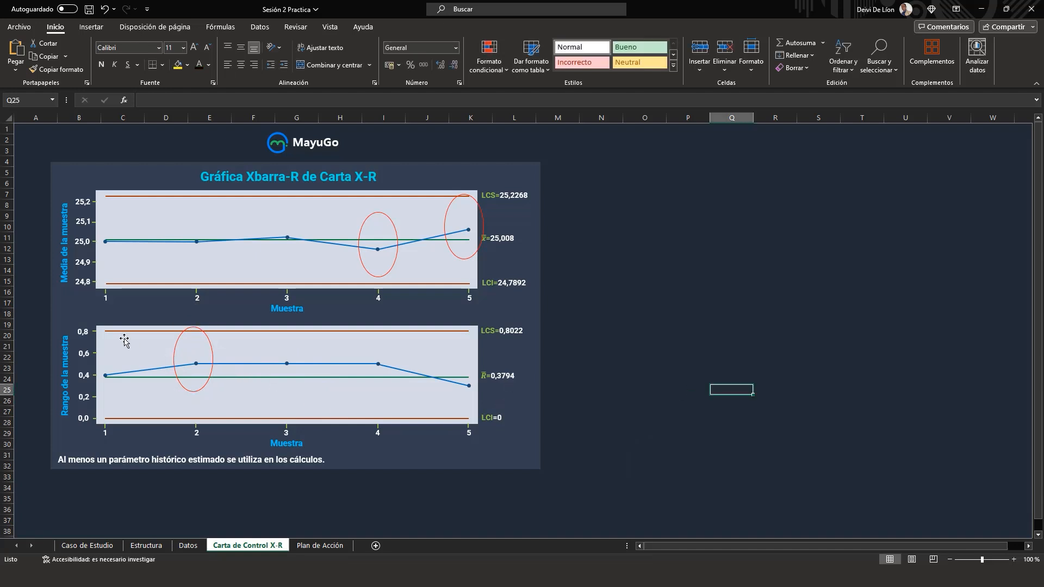
Step: Duplicate the range chart's red ellipse twice and place the copies over the sample 3 and sample 4 points
{"action": "left_click", "coordinate": [209, 346]}
{"action": "key", "text": "ctrl+c"}
{"action": "left_click", "coordinate": [813, 359]}
{"action": "key", "text": "ctrl+v"}
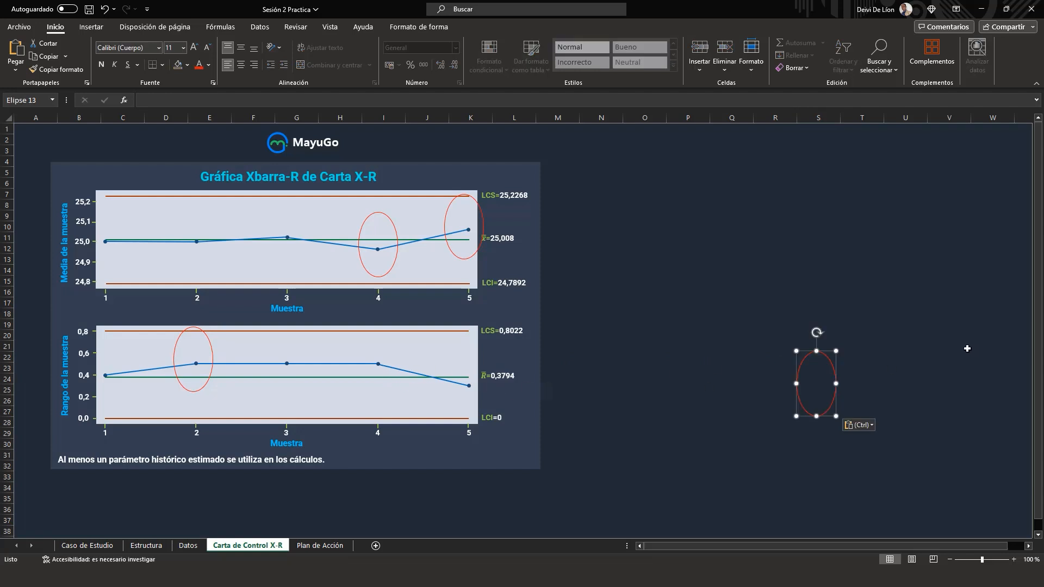
{"action": "left_click_drag", "start_coordinate": [797, 363], "coordinate": [264, 346]}
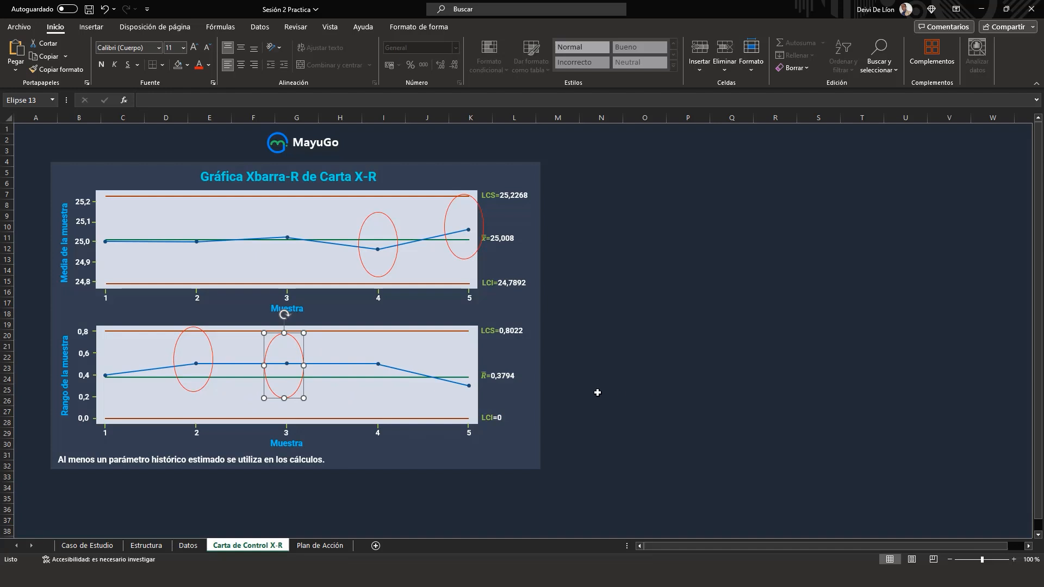
{"action": "left_click", "coordinate": [674, 394]}
{"action": "key", "text": "ctrl+v"}
{"action": "left_click_drag", "start_coordinate": [669, 387], "coordinate": [367, 350]}
{"action": "left_click", "coordinate": [775, 368]}
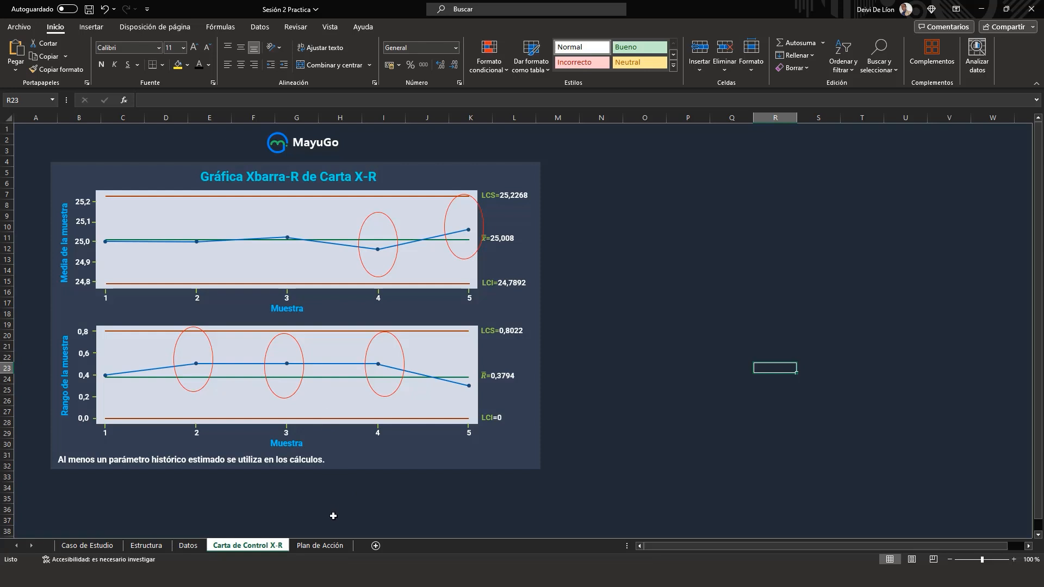
Step: Read the conclusion on the Plan de Acción sheet and return to the Carta de Control X-R sheet
{"action": "left_click", "coordinate": [332, 546]}
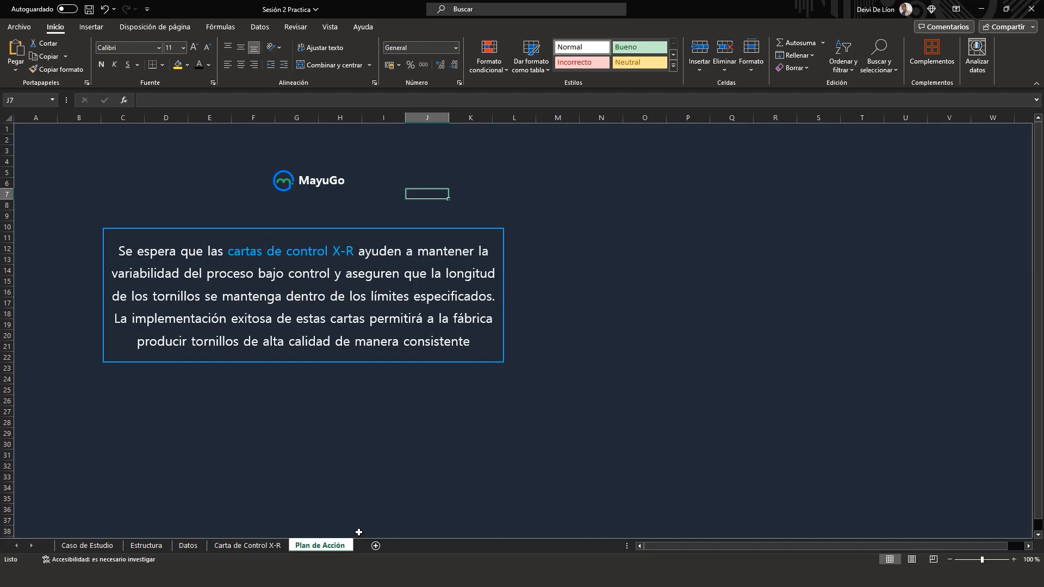
{"action": "left_click", "coordinate": [281, 549]}
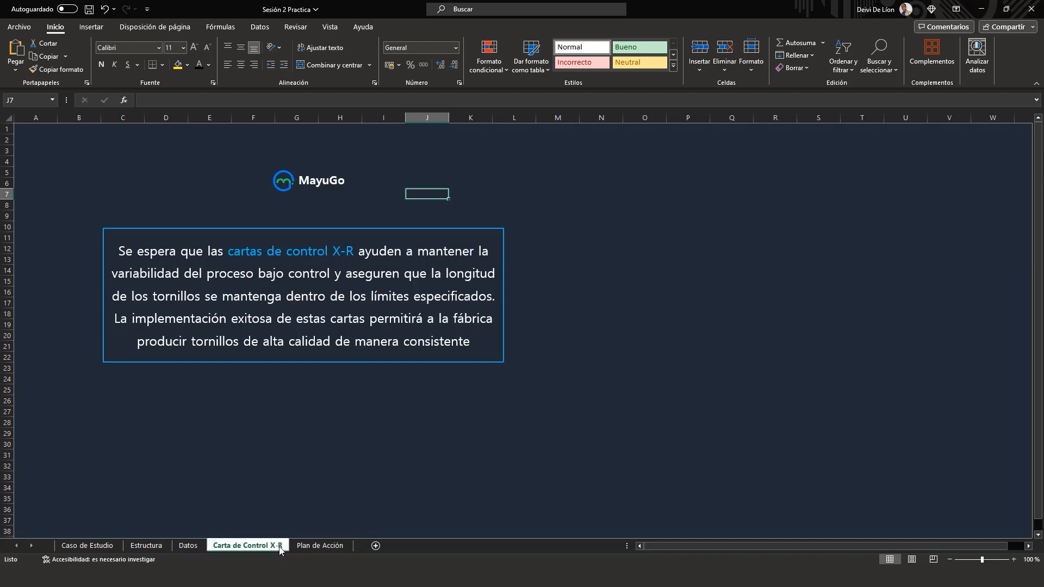